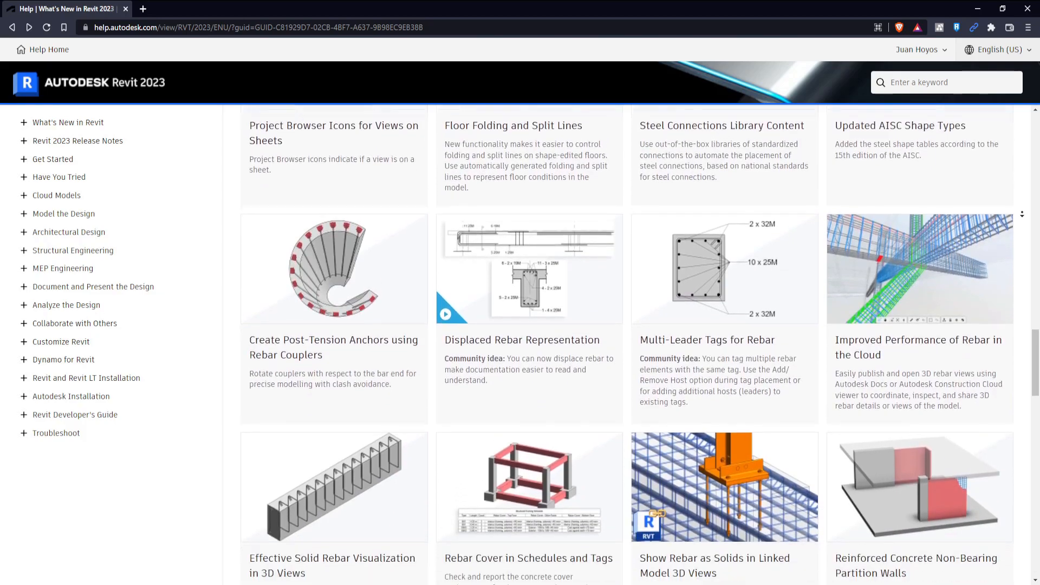
- Look through the new-feature summaries on the What's New in Revit 2023 help page, from rebar to energy analysis
{"action": "scroll", "coordinate": [628, 341], "scroll_direction": "down", "scroll_amount": 5}
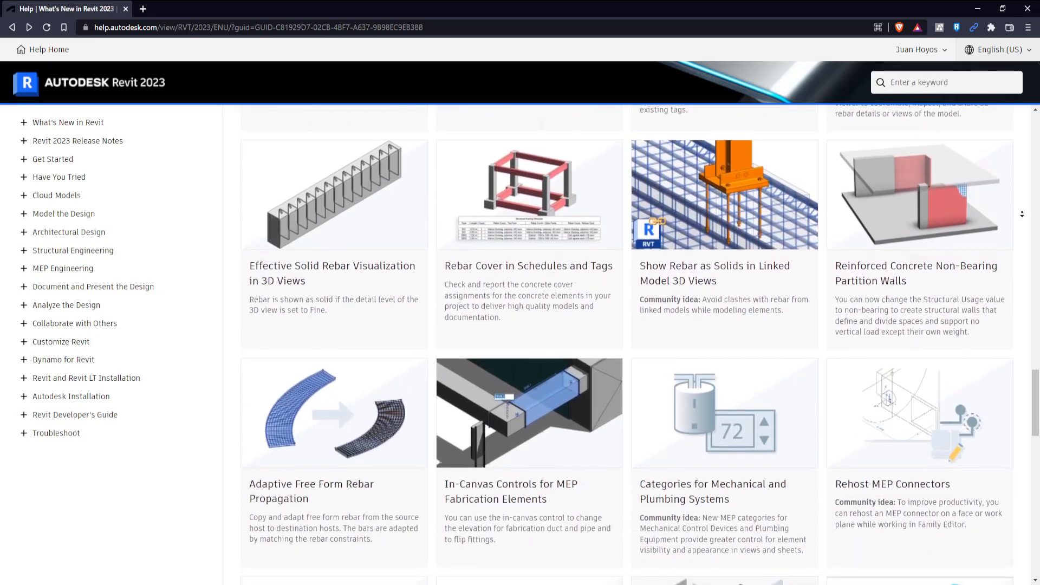
{"action": "scroll", "coordinate": [628, 341], "scroll_direction": "down", "scroll_amount": 5}
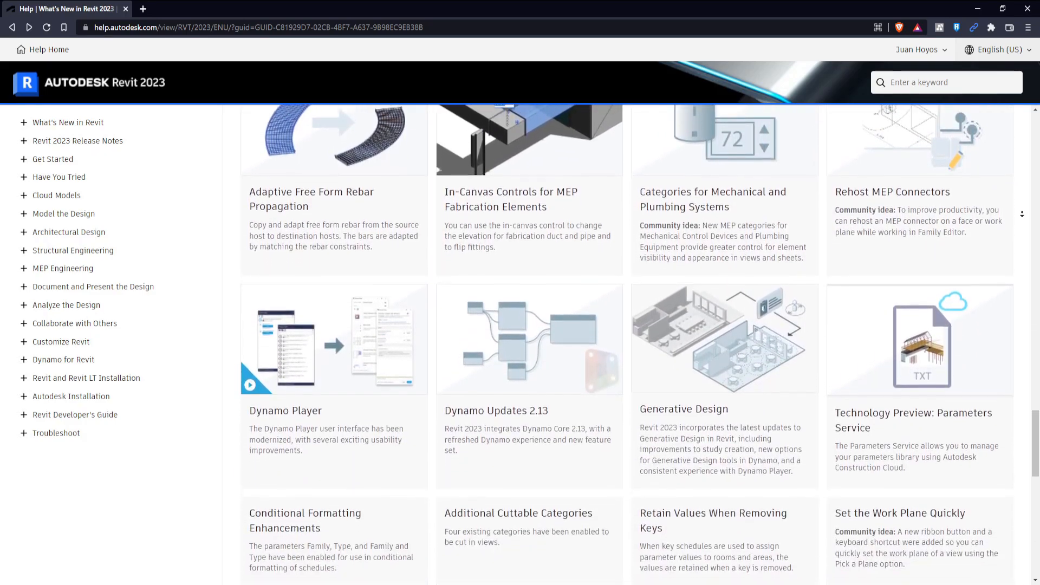
{"action": "scroll", "coordinate": [628, 341], "scroll_direction": "down", "scroll_amount": 5}
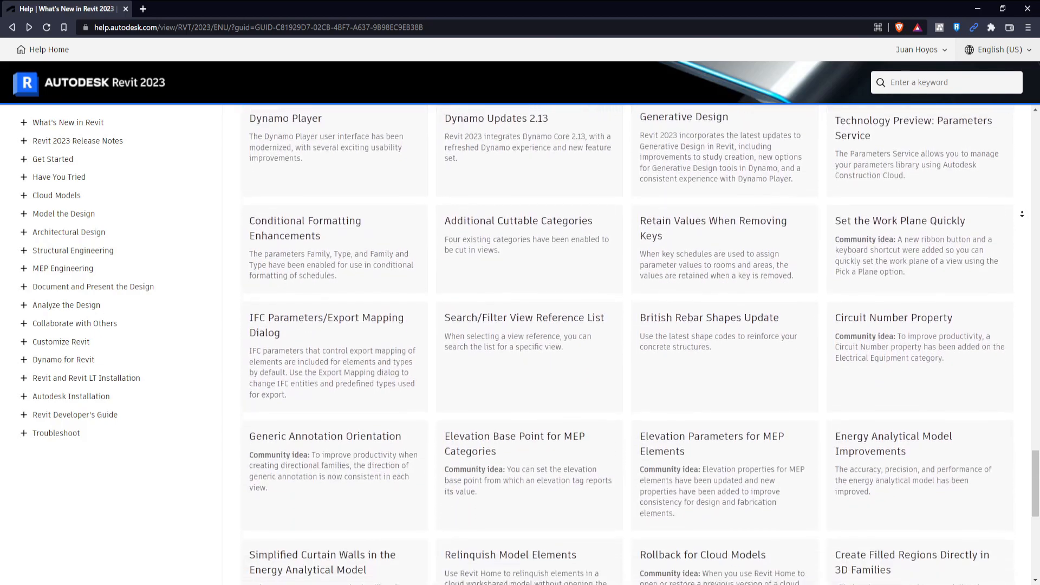
{"action": "scroll", "coordinate": [628, 341], "scroll_direction": "down", "scroll_amount": 5}
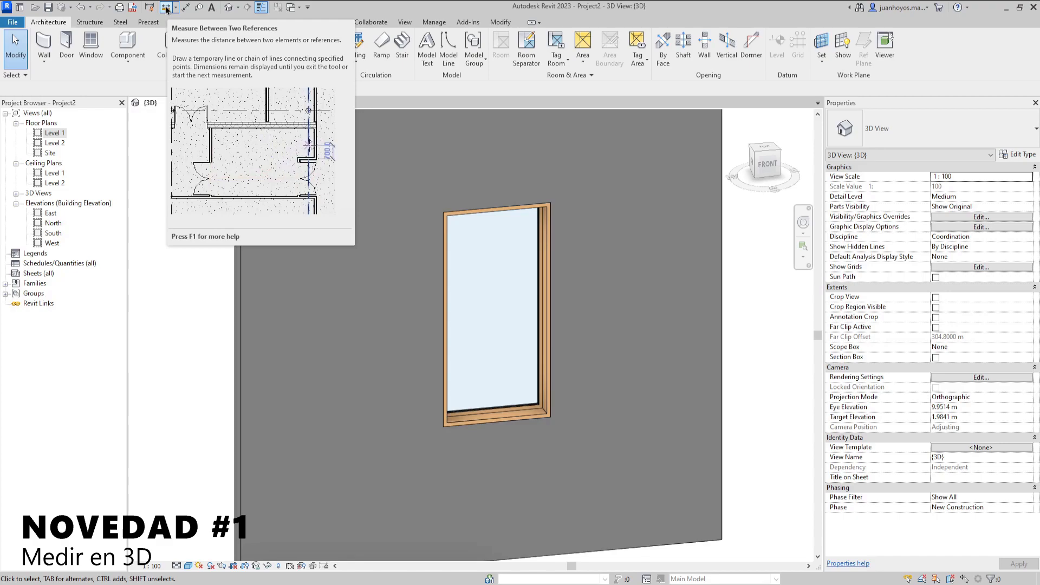
- Measure the window's width along its top edge and its height along the adjoining vertical edge in the 3D view
{"action": "left_click", "coordinate": [166, 8]}
{"action": "left_click", "coordinate": [443, 211]}
{"action": "left_click", "coordinate": [551, 203]}
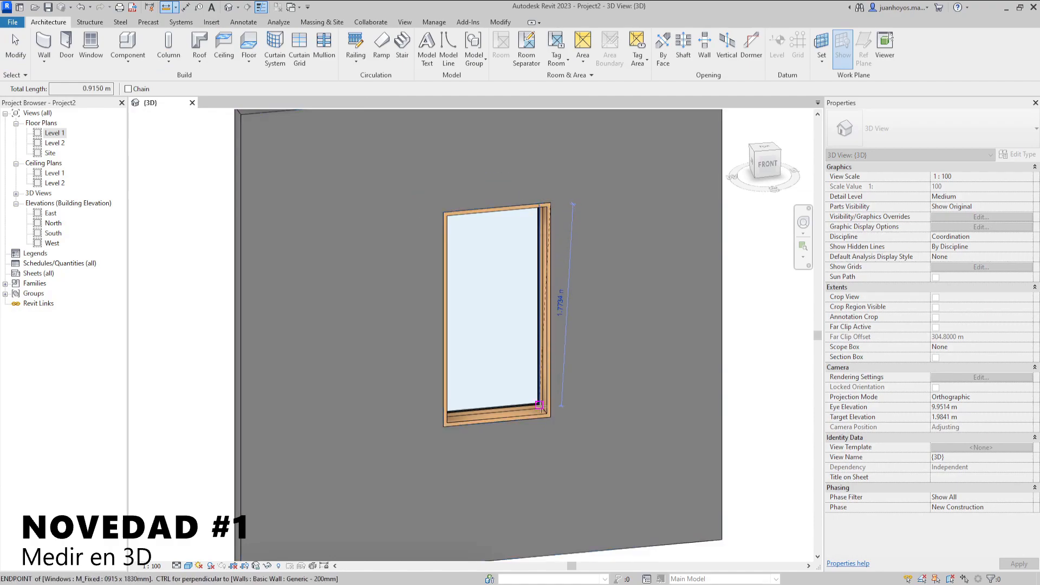
{"action": "left_click", "coordinate": [550, 417]}
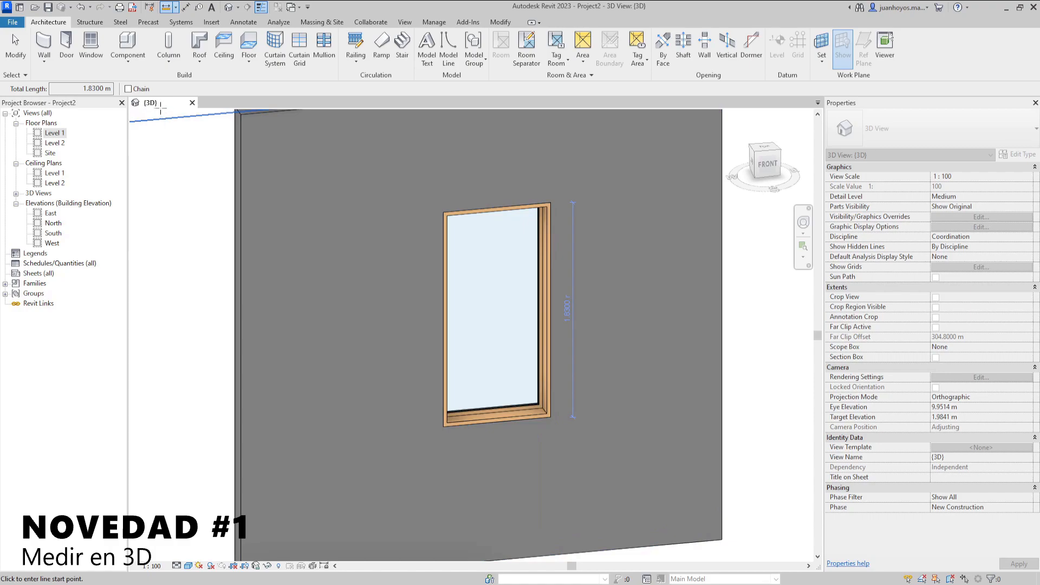
- Measure the window's top, side and bottom edges as one continuous chain in the 3D view
{"action": "left_click", "coordinate": [129, 89]}
{"action": "left_click", "coordinate": [443, 212]}
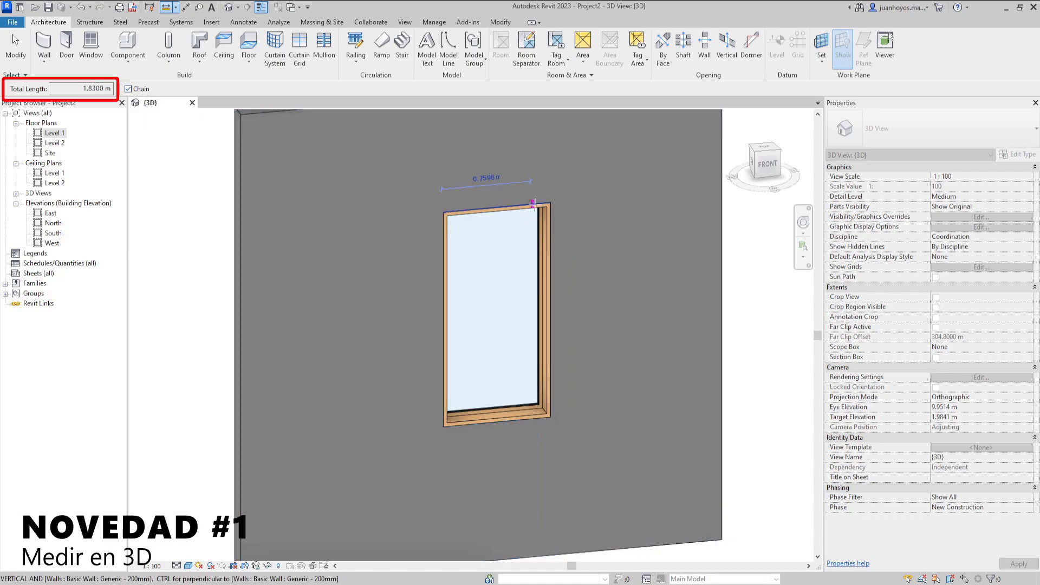
{"action": "left_click", "coordinate": [550, 204]}
{"action": "left_click", "coordinate": [551, 417]}
{"action": "left_click", "coordinate": [445, 425]}
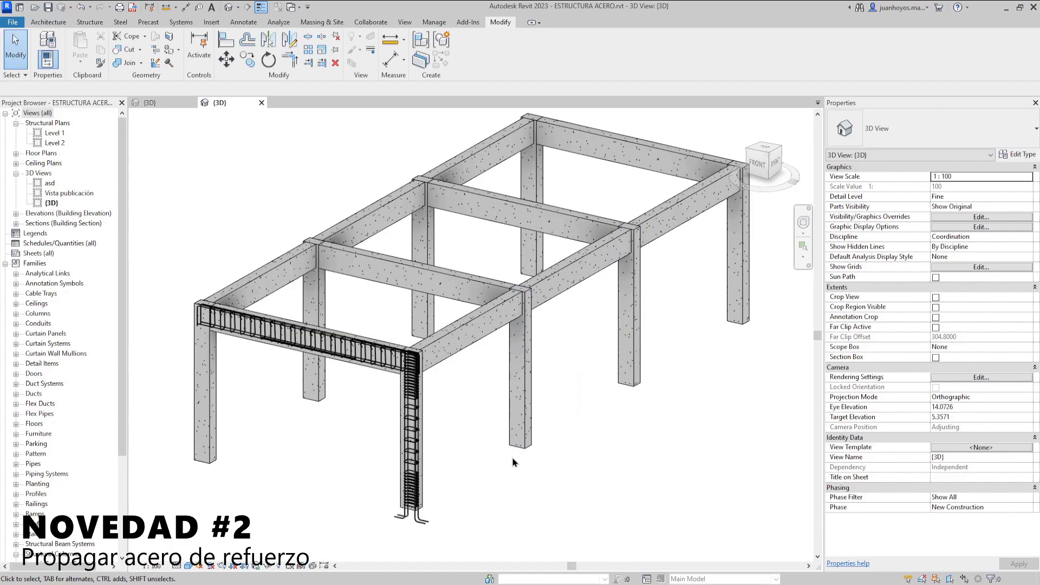
- Delete the plain concrete column next to the reinforced corner column on the long side of the frame
{"action": "left_click", "coordinate": [523, 442]}
{"action": "key", "text": "Escape"}
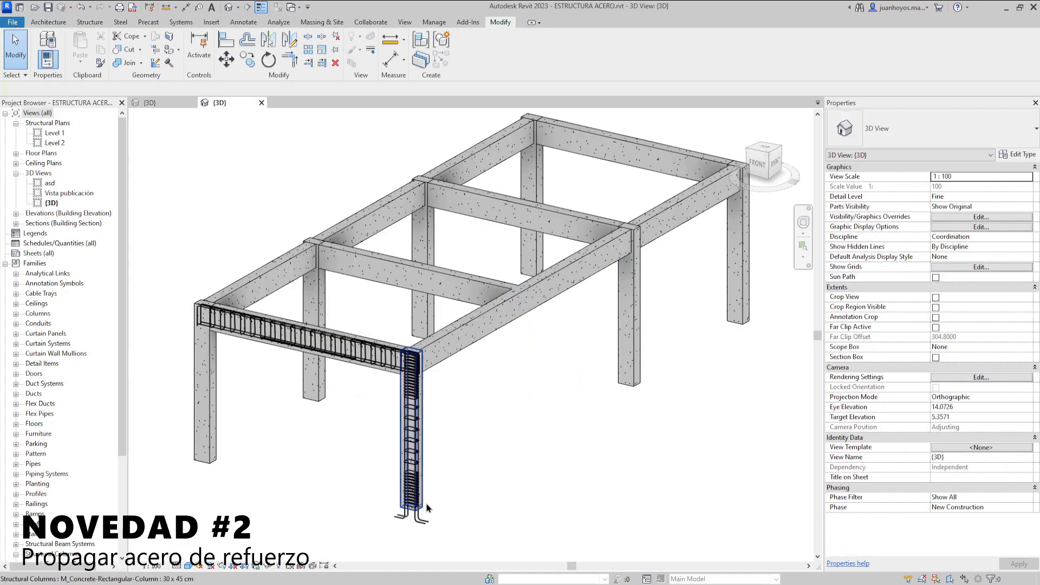
- Try copying the reinforced corner column to the deleted column's position, then undo the copy
{"action": "left_click", "coordinate": [426, 508]}
{"action": "key", "text": "c"}
{"action": "key", "text": "o"}
{"action": "left_click", "coordinate": [415, 508]}
{"action": "left_click", "coordinate": [524, 447]}
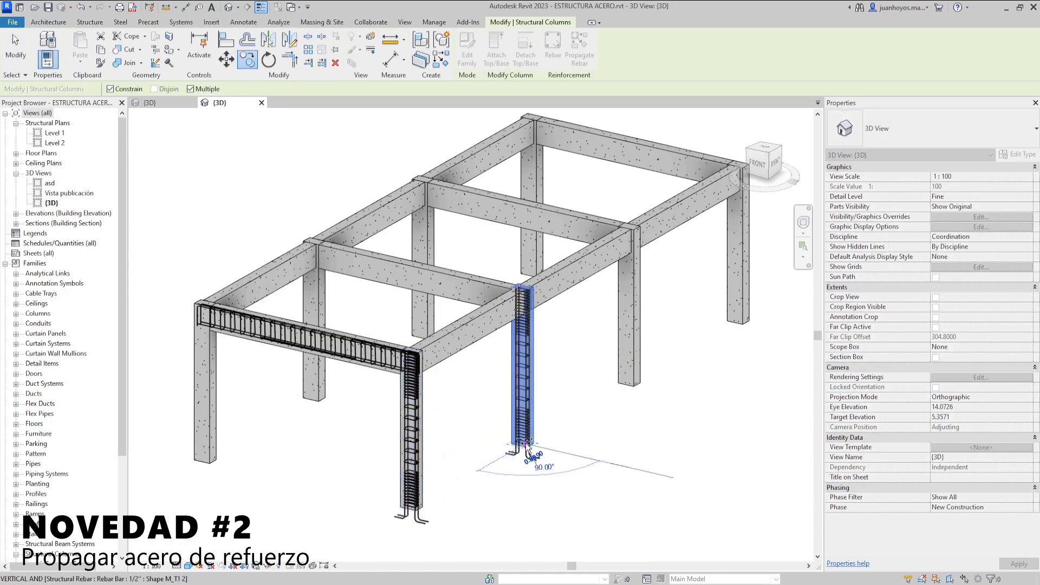
{"action": "key", "text": "Escape"}
{"action": "key", "text": "ctrl+z"}
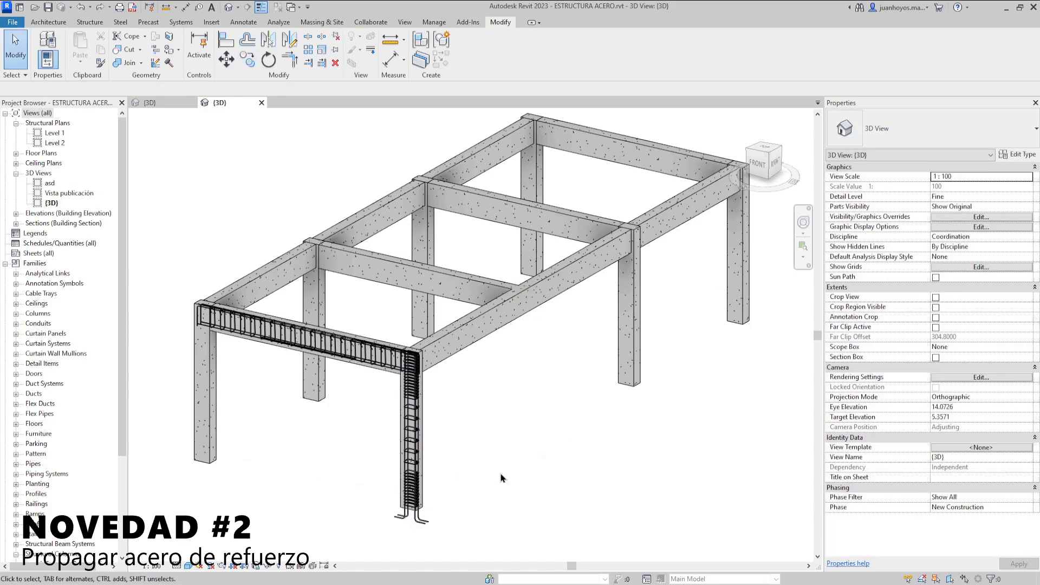
- Propagate all rebar hosted in the reinforced corner column to the other six concrete columns, aligned by host
{"action": "left_click", "coordinate": [422, 519]}
{"action": "right_click", "coordinate": [421, 518]}
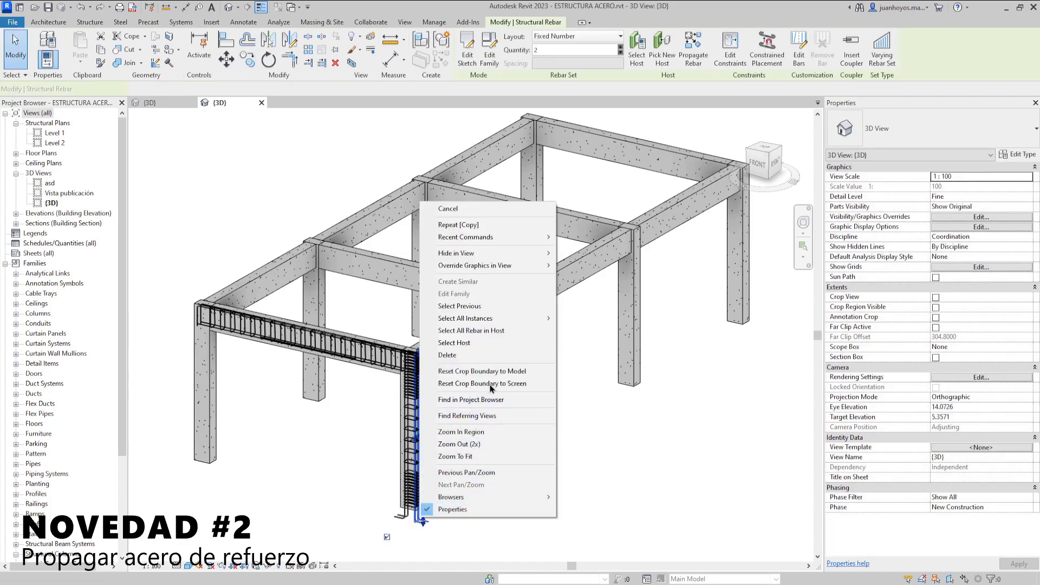
{"action": "left_click", "coordinate": [485, 331]}
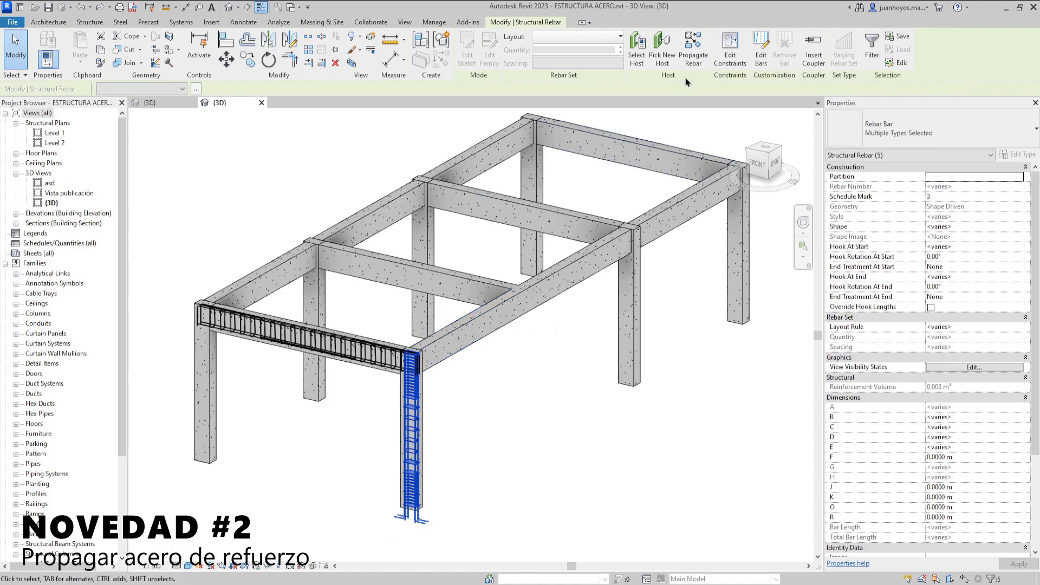
{"action": "left_click", "coordinate": [695, 60]}
{"action": "left_click", "coordinate": [476, 59]}
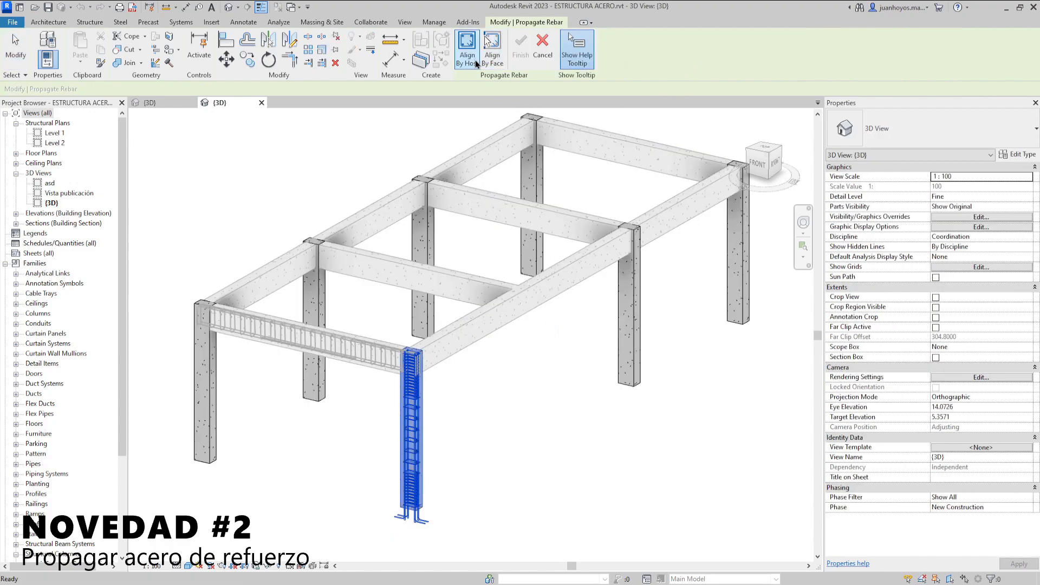
{"action": "left_click", "coordinate": [212, 402]}
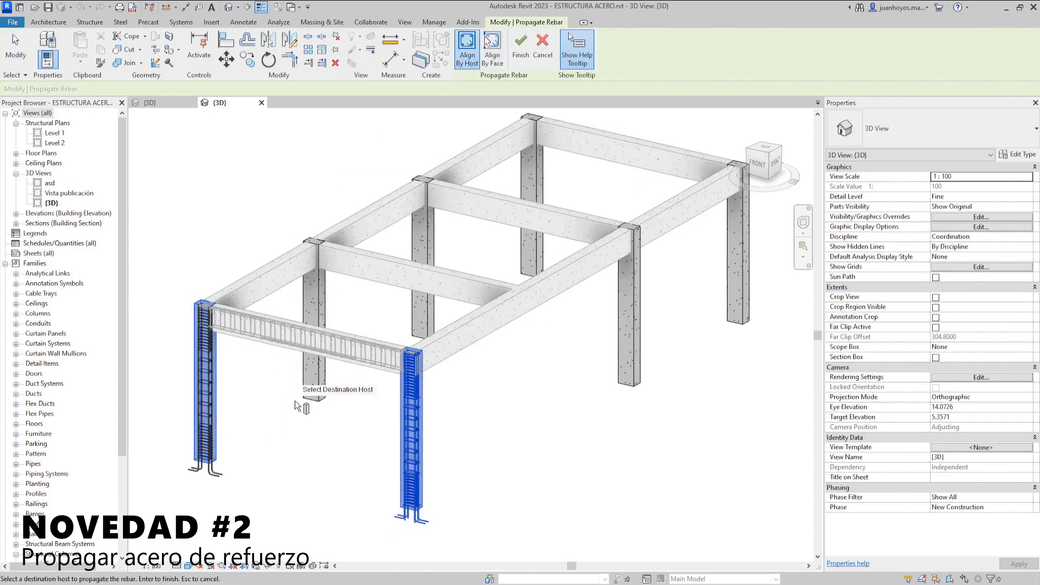
{"action": "left_click", "coordinate": [311, 388]}
{"action": "left_click", "coordinate": [426, 343]}
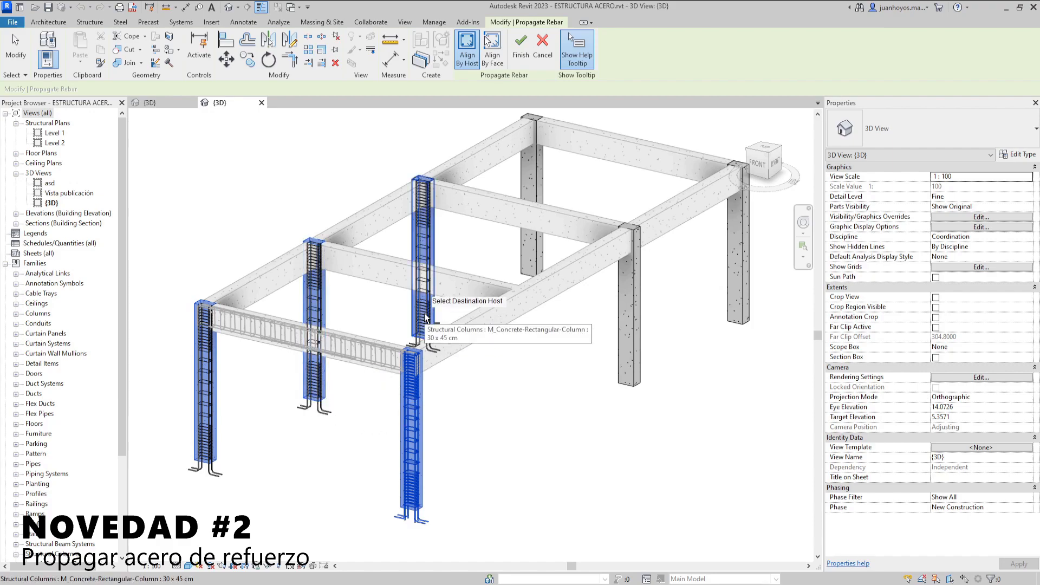
{"action": "middle_click_drag", "start_coordinate": [671, 362], "coordinate": [584, 336]}
{"action": "left_click_drag", "start_coordinate": [733, 476], "coordinate": [450, 363]}
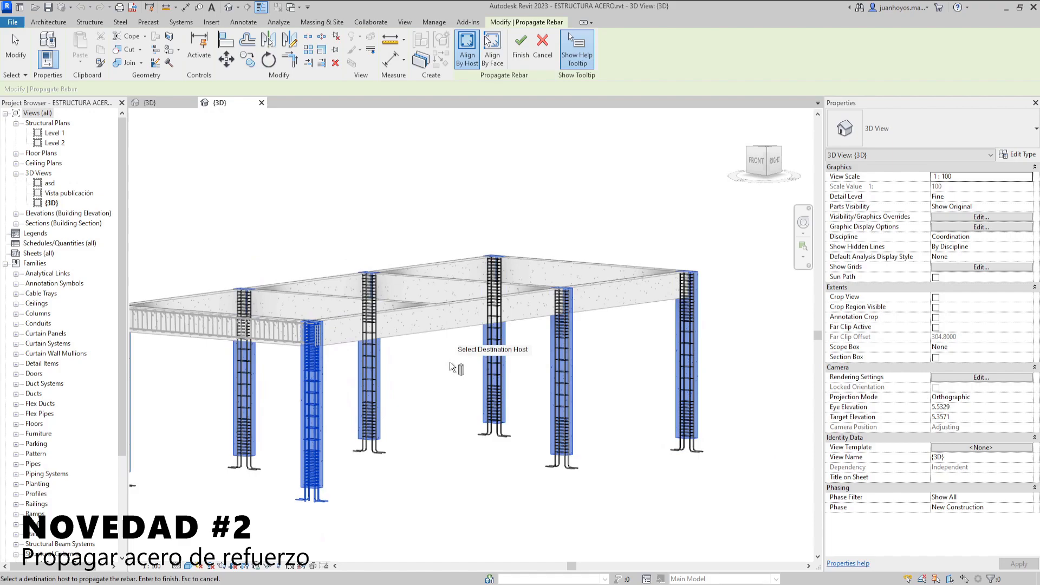
{"action": "left_click", "coordinate": [520, 54]}
{"action": "middle_click_drag", "start_coordinate": [461, 220], "coordinate": [524, 233]}
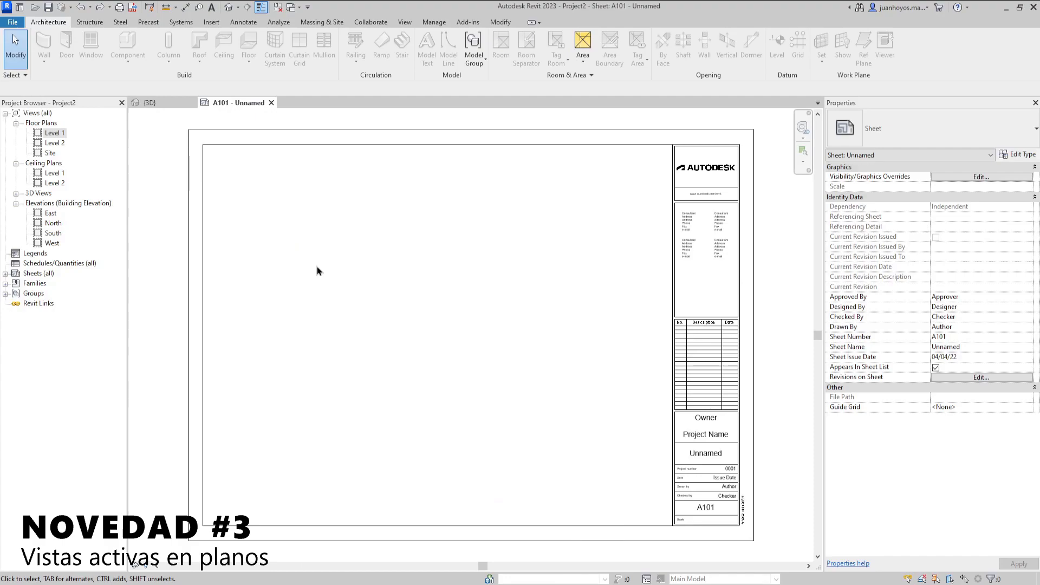
- Place the Level 1 floor plan view on sheet A101 within the drawing area
{"action": "left_click", "coordinate": [59, 134]}
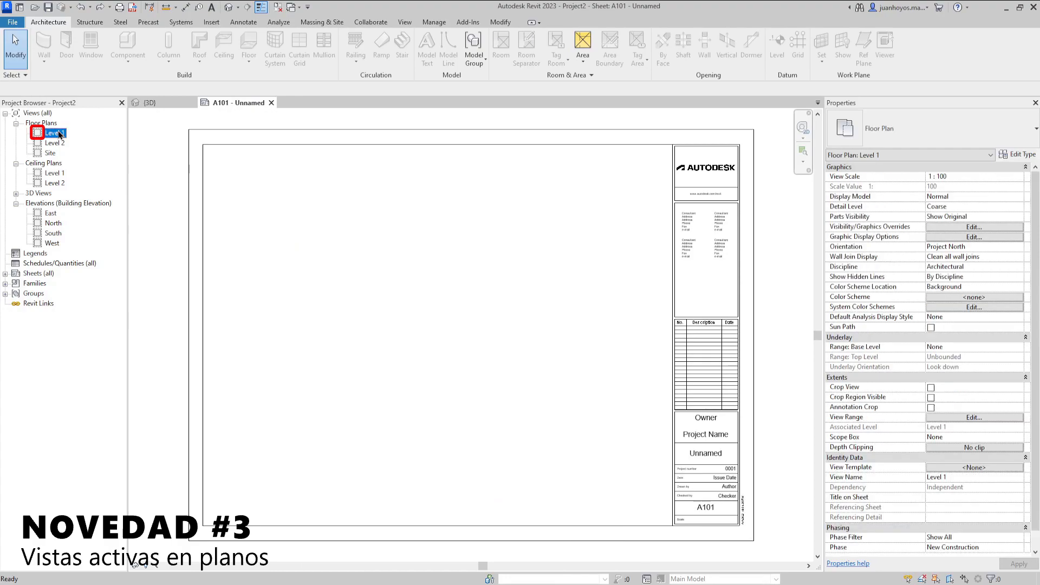
{"action": "left_click_drag", "start_coordinate": [59, 134], "coordinate": [436, 282]}
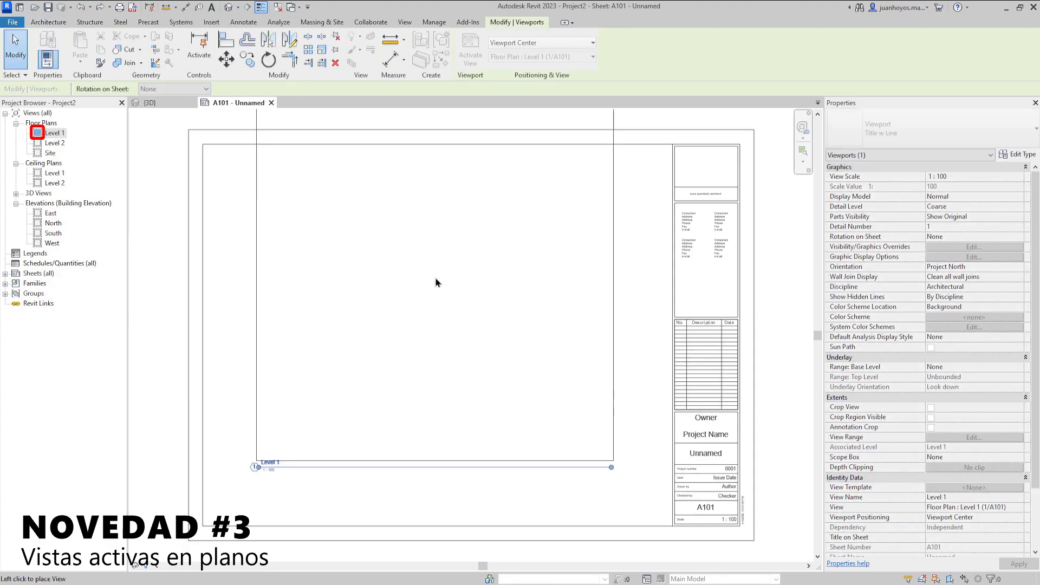
{"action": "left_click", "coordinate": [436, 279]}
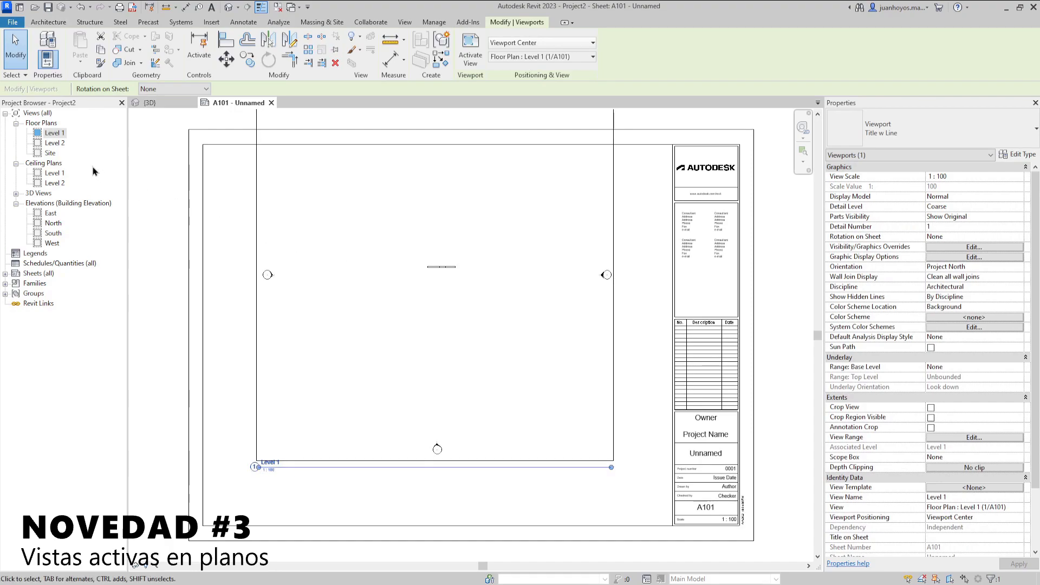
- Toggle the display of the view placement on sheet status icons in the Project Browser
{"action": "right_click", "coordinate": [54, 134]}
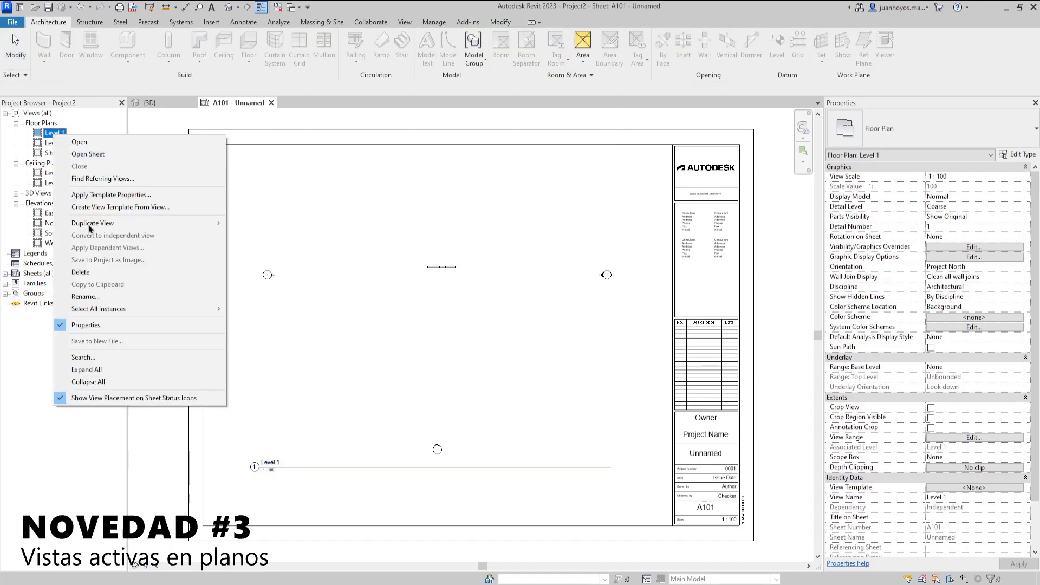
{"action": "left_click", "coordinate": [116, 397]}
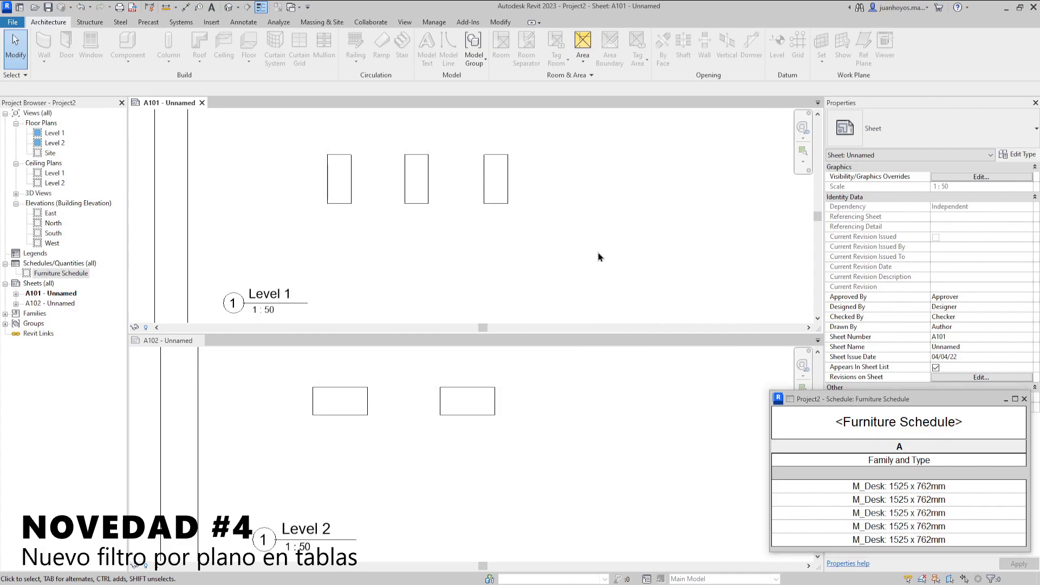
- Try placing the unfiltered Furniture Schedule on sheet A101 beside the three desks
{"action": "left_click", "coordinate": [74, 276]}
{"action": "left_click_drag", "start_coordinate": [73, 280], "coordinate": [602, 198]}
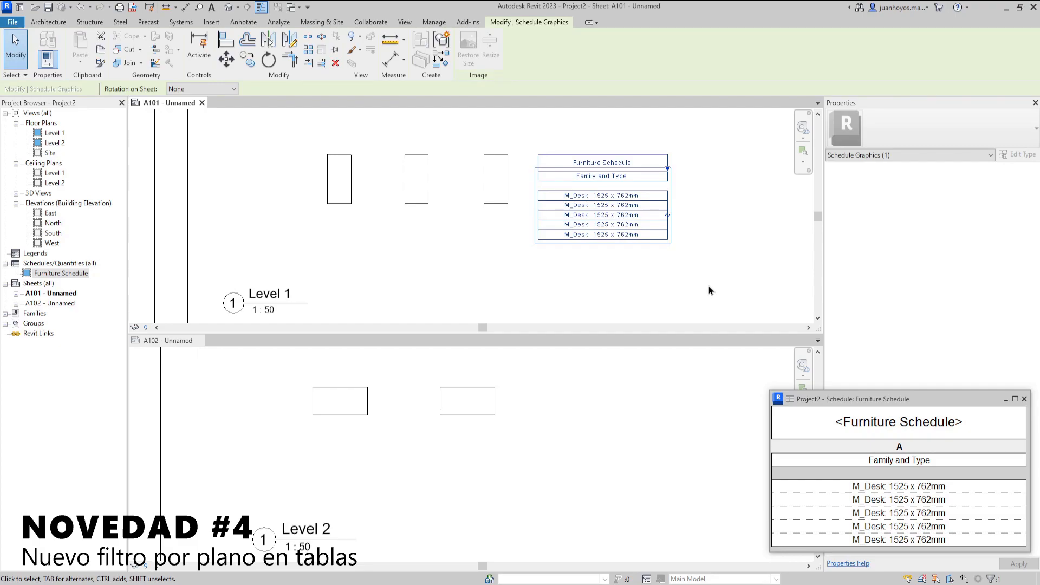
{"action": "left_click", "coordinate": [709, 290]}
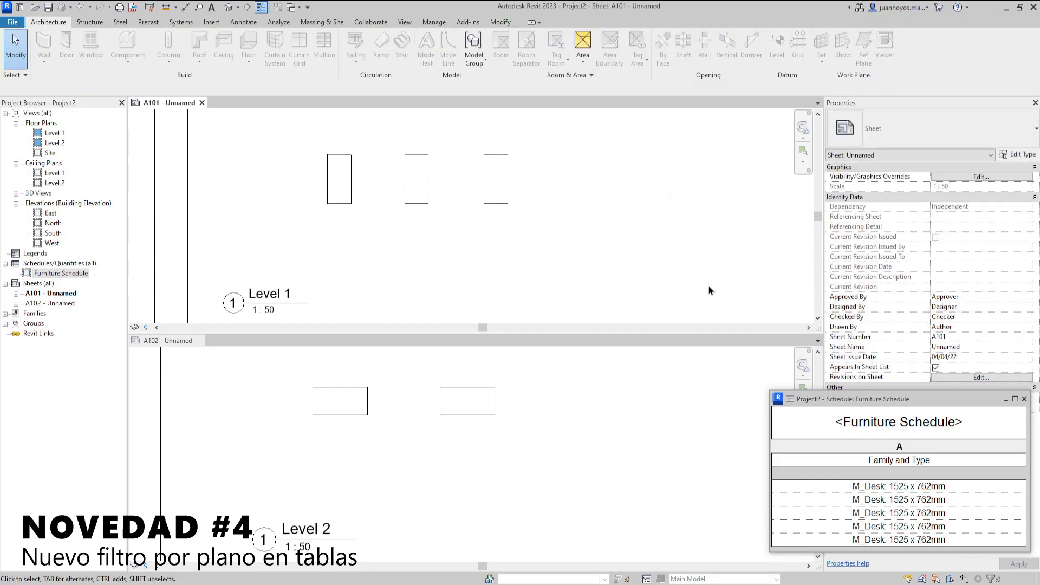
- Enable the Filter by sheet option in the Furniture Schedule's filter settings
{"action": "left_click", "coordinate": [852, 399]}
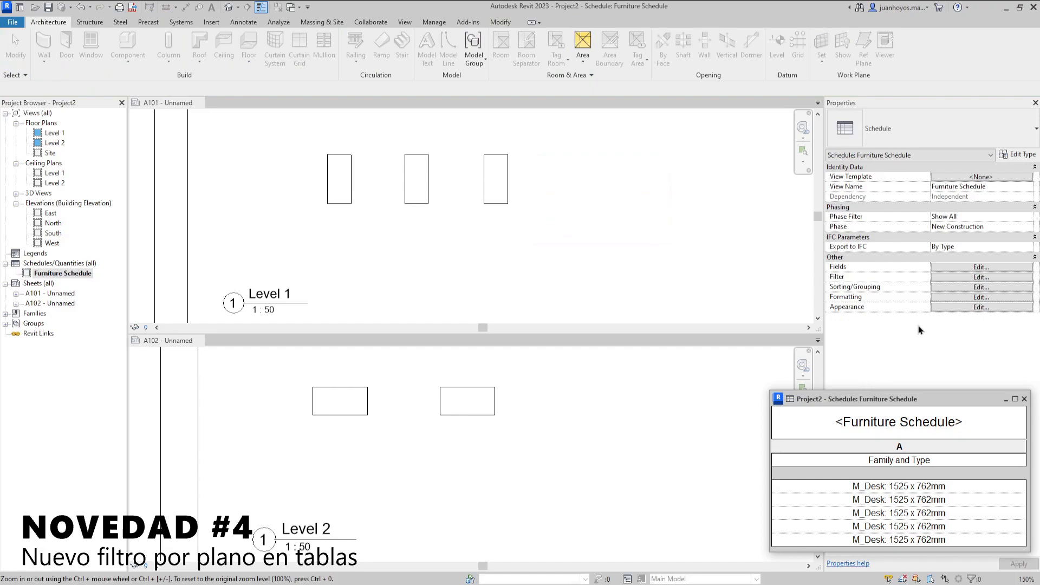
{"action": "left_click", "coordinate": [951, 276]}
{"action": "left_click", "coordinate": [399, 327]}
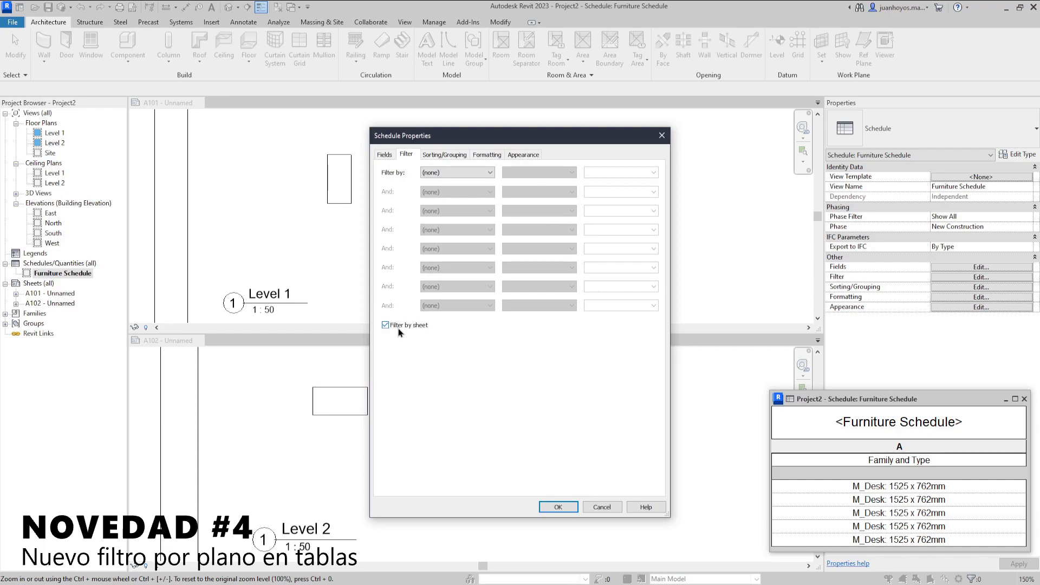
{"action": "left_click", "coordinate": [558, 507]}
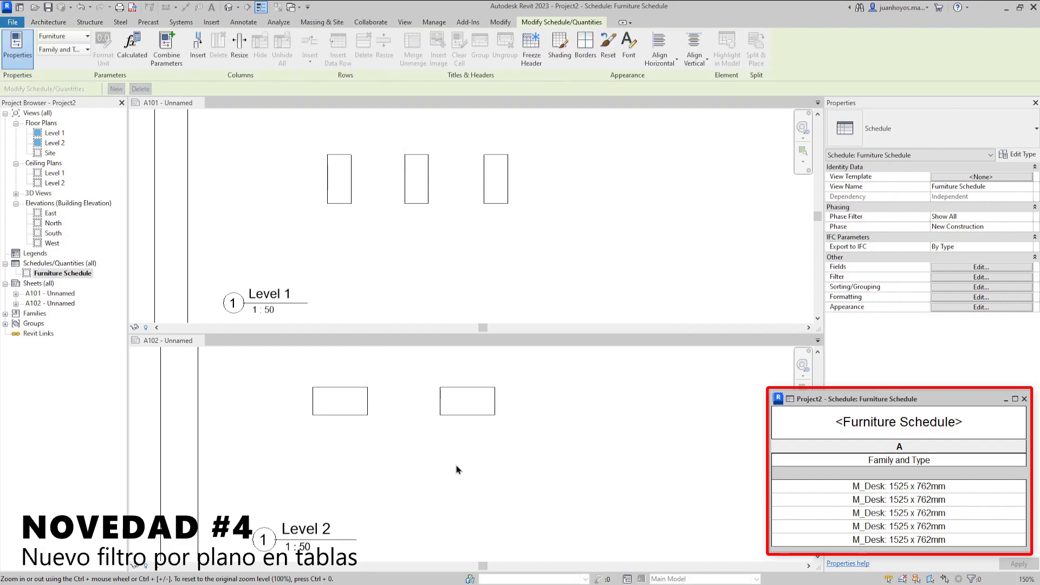
- Place the sheet-filtered Furniture Schedule beside the desks on sheet A101 and on sheet A102
{"action": "left_click", "coordinate": [65, 273]}
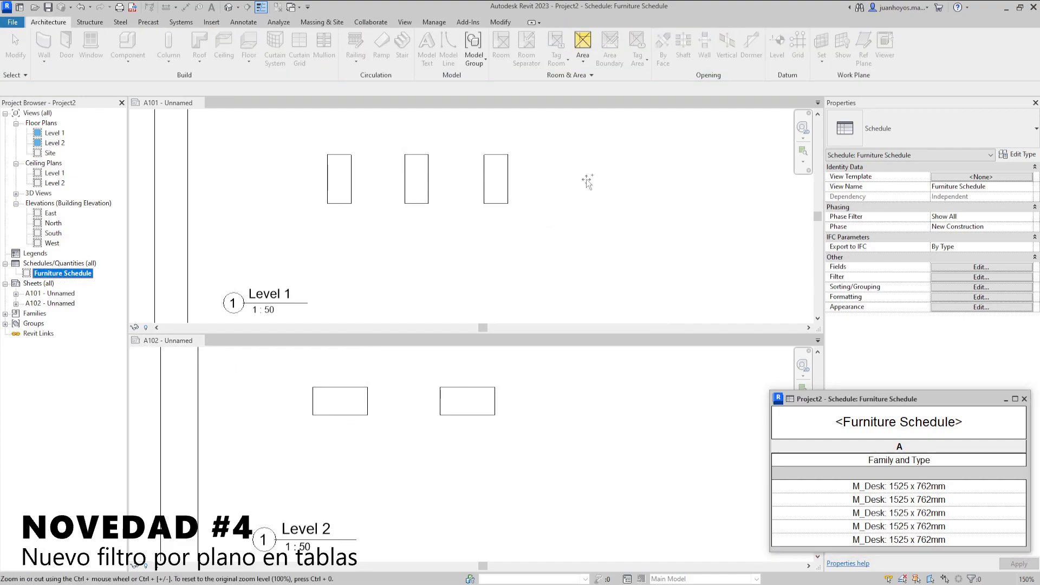
{"action": "left_click", "coordinate": [587, 180]}
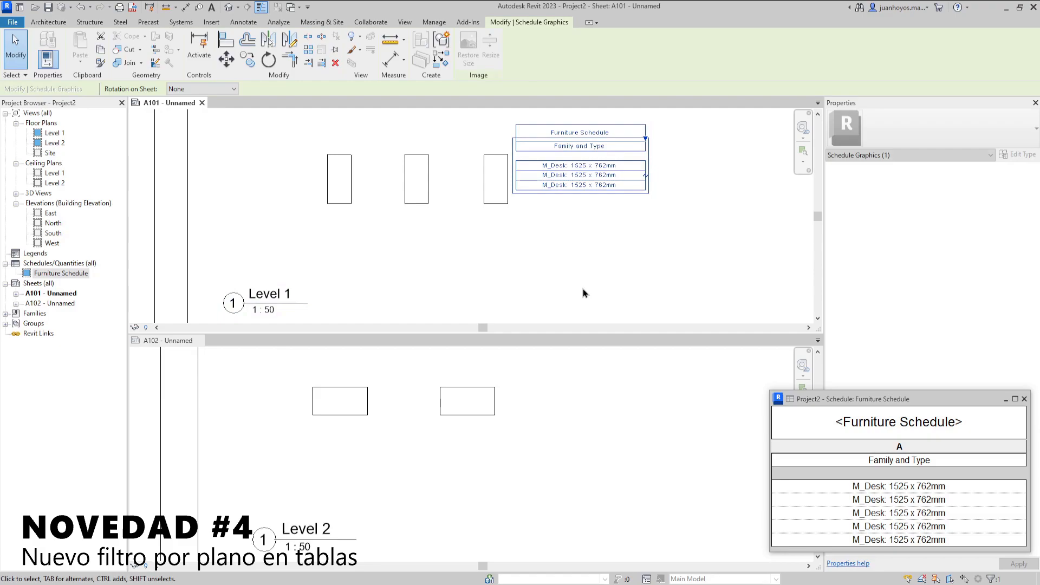
{"action": "left_click", "coordinate": [69, 275]}
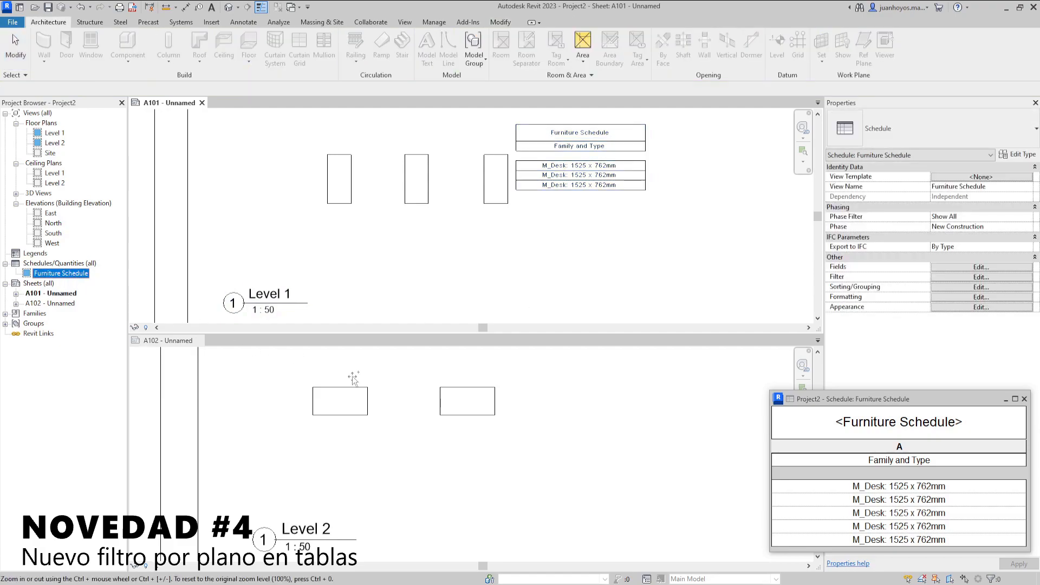
{"action": "left_click_drag", "start_coordinate": [613, 433], "coordinate": [613, 433]}
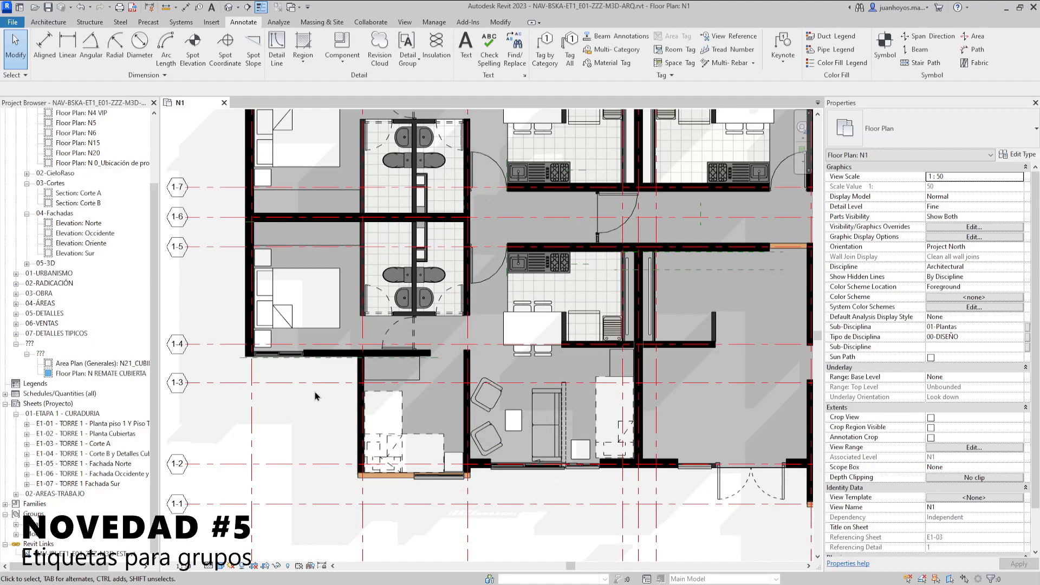
- Temporarily isolate the Apto Tipo A model group in the N1 floor plan
{"action": "left_click", "coordinate": [312, 368]}
{"action": "key", "text": "h"}
{"action": "key", "text": "i"}
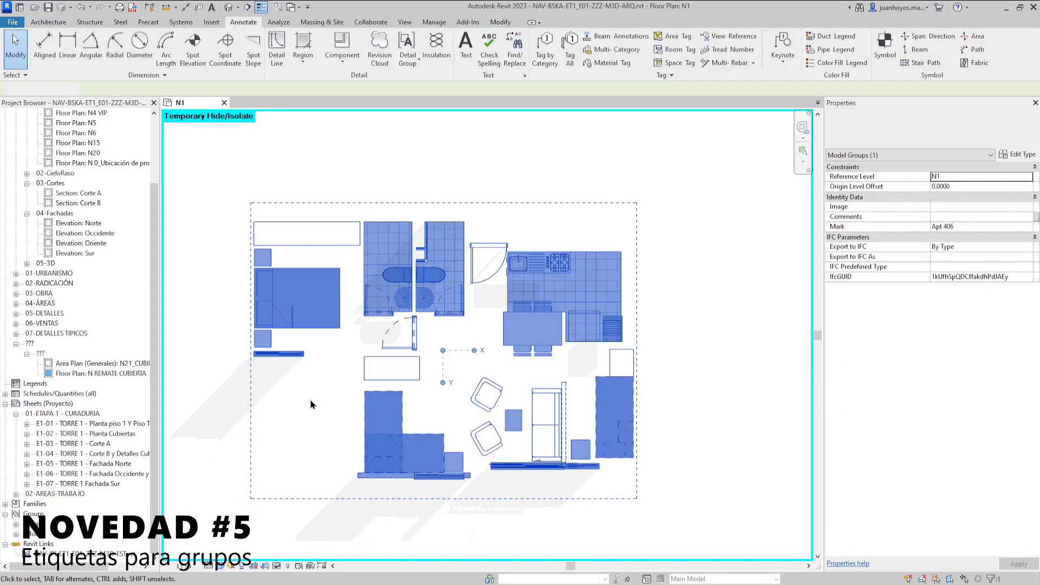
- Tag the isolated Apto Tipo A model group by category at its origin
{"action": "key", "text": "Escape"}
{"action": "left_click", "coordinate": [545, 48]}
{"action": "left_click", "coordinate": [444, 351]}
{"action": "key", "text": "Escape"}
{"action": "key", "text": "Escape"}
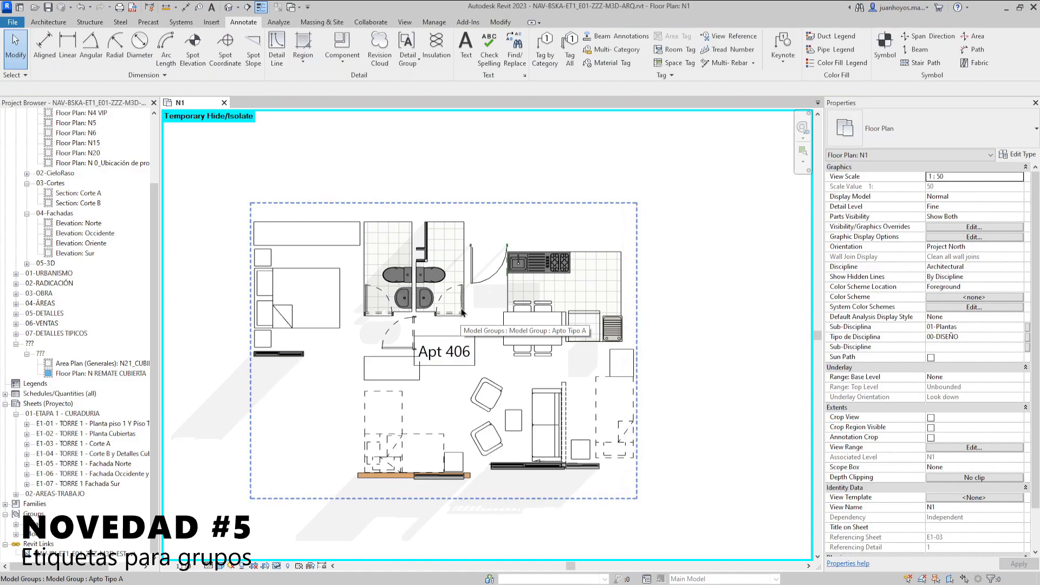
{"action": "left_click", "coordinate": [461, 312]}
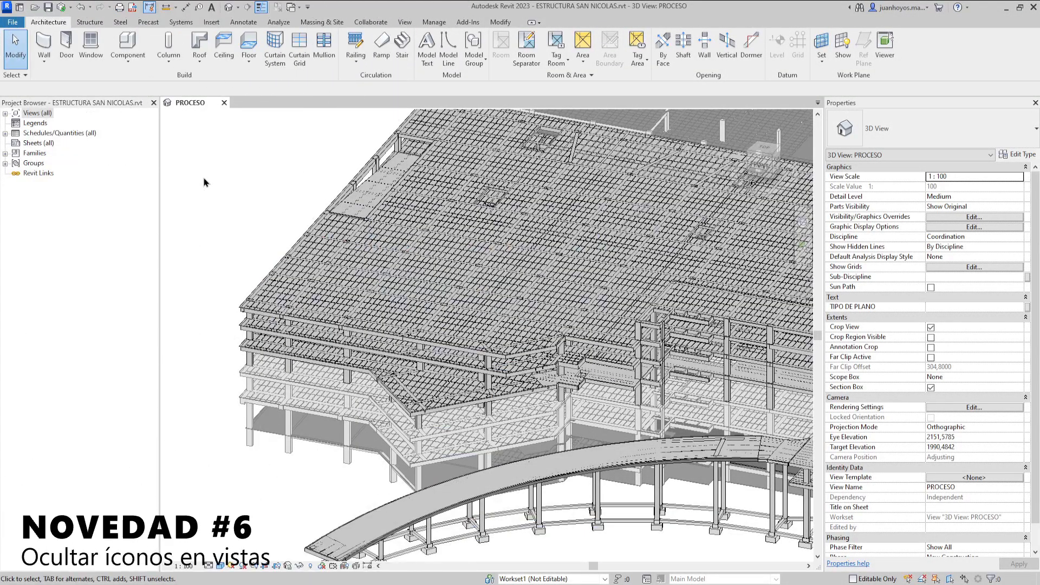
- Select the structure at the building's outer corner in the PROCESO 3D view and turn off the selection's controls and dimensions
{"action": "left_click_drag", "start_coordinate": [204, 182], "coordinate": [398, 491]}
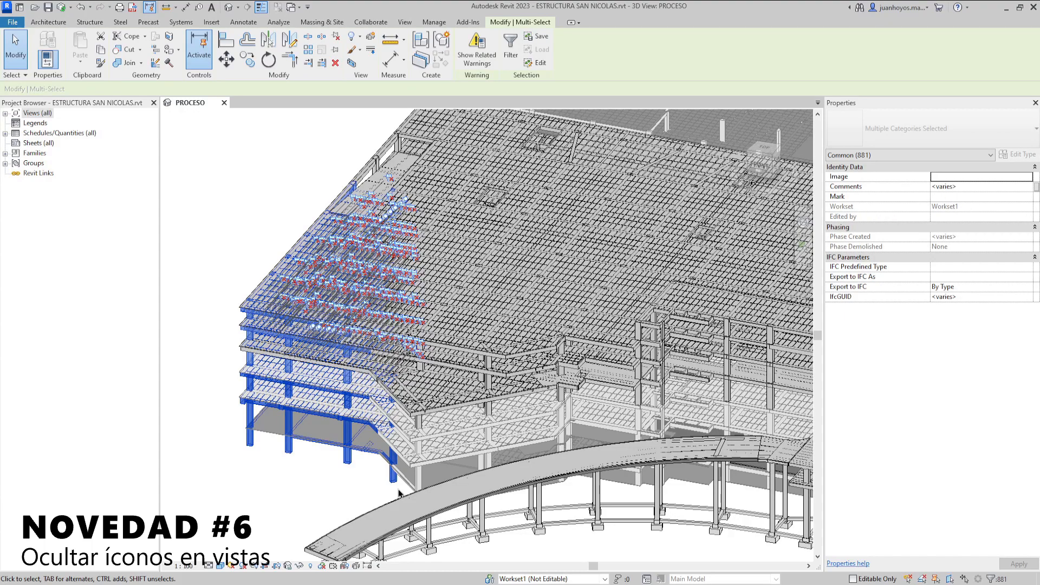
{"action": "left_click", "coordinate": [206, 63]}
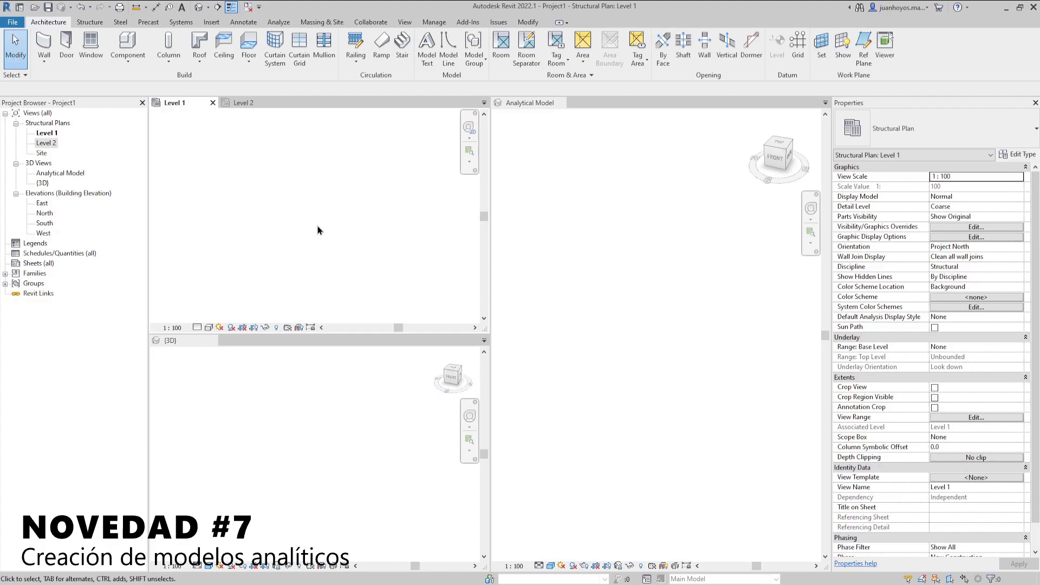
- In the Revit 2022 project, place two 600 x 750 mm concrete columns side by side in the Level 1 plan
{"action": "key", "text": "c"}
{"action": "key", "text": "l"}
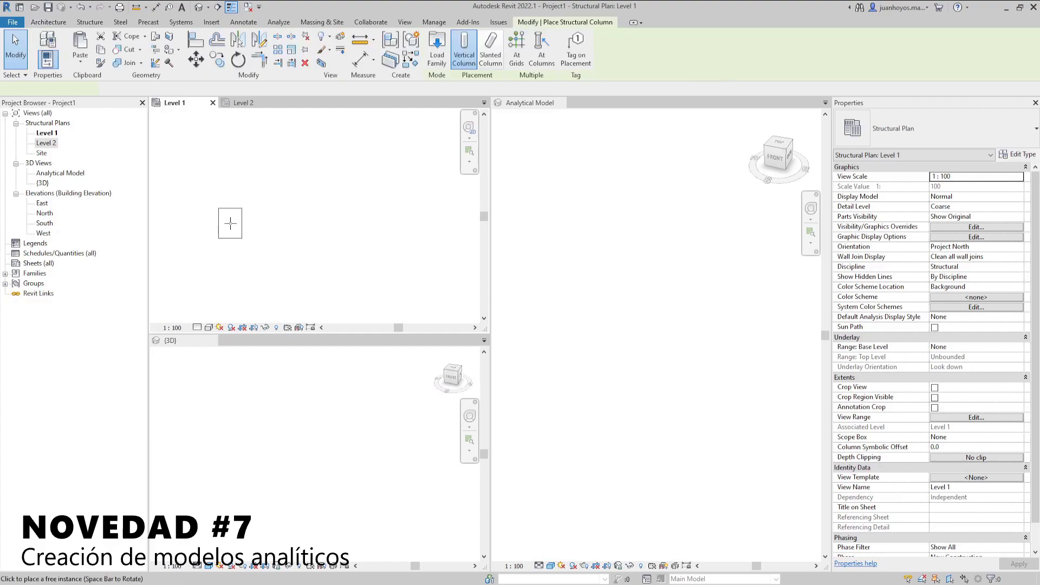
{"action": "left_click", "coordinate": [214, 223]}
{"action": "left_click", "coordinate": [394, 222]}
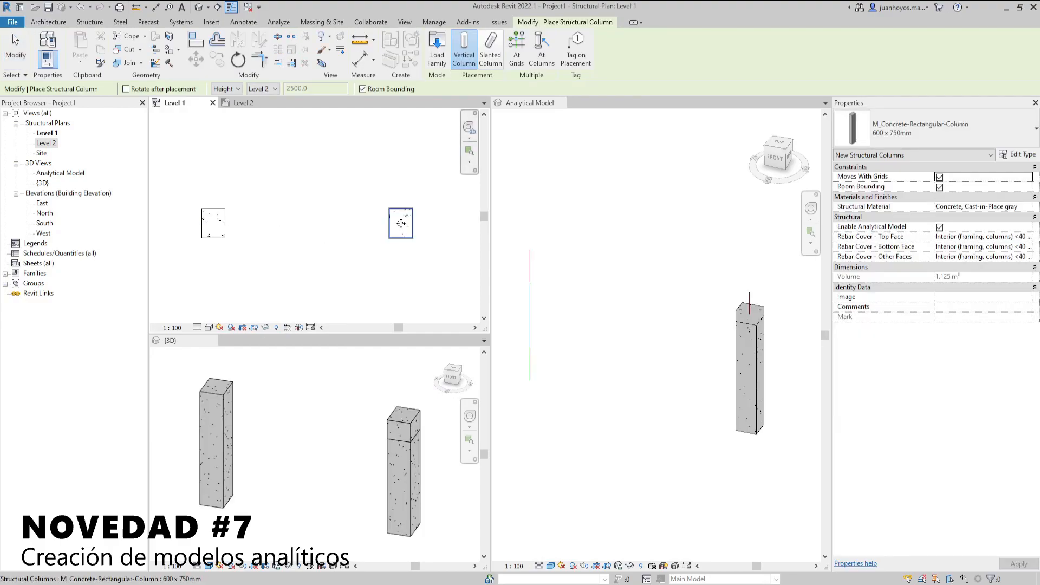
{"action": "left_click", "coordinate": [659, 342]}
{"action": "left_click", "coordinate": [338, 418]}
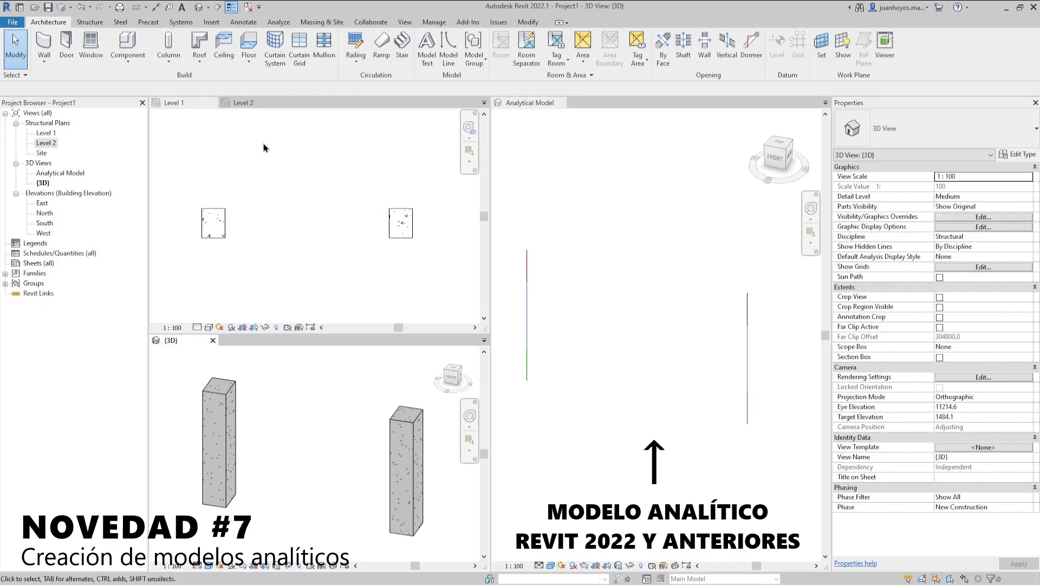
- Draw a 400 x 800 mm concrete beam between the centres of the two columns in the Level 2 plan
{"action": "left_click", "coordinate": [242, 103]}
{"action": "key", "text": "b"}
{"action": "key", "text": "m"}
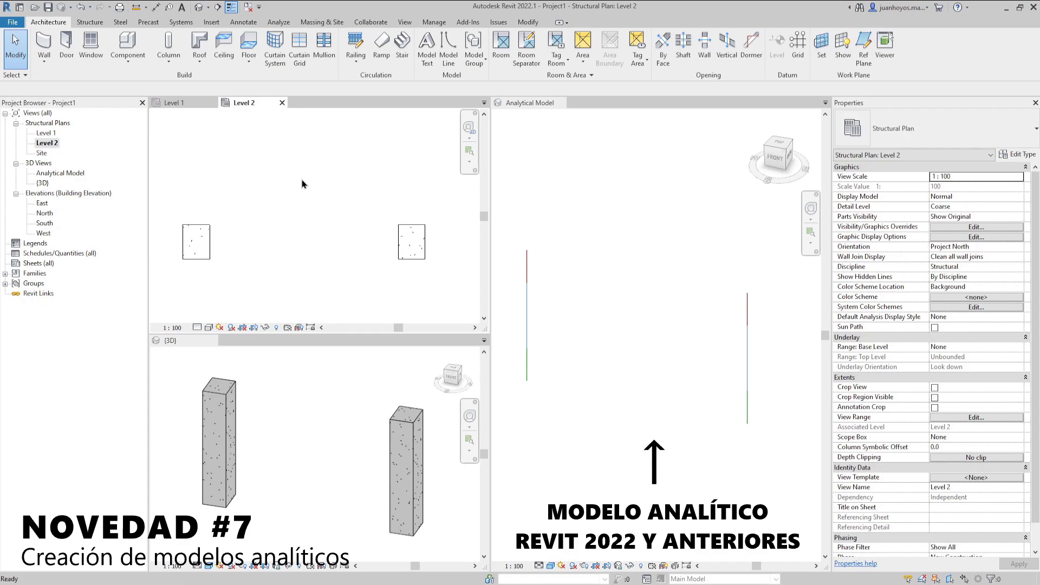
{"action": "left_click", "coordinate": [196, 242]}
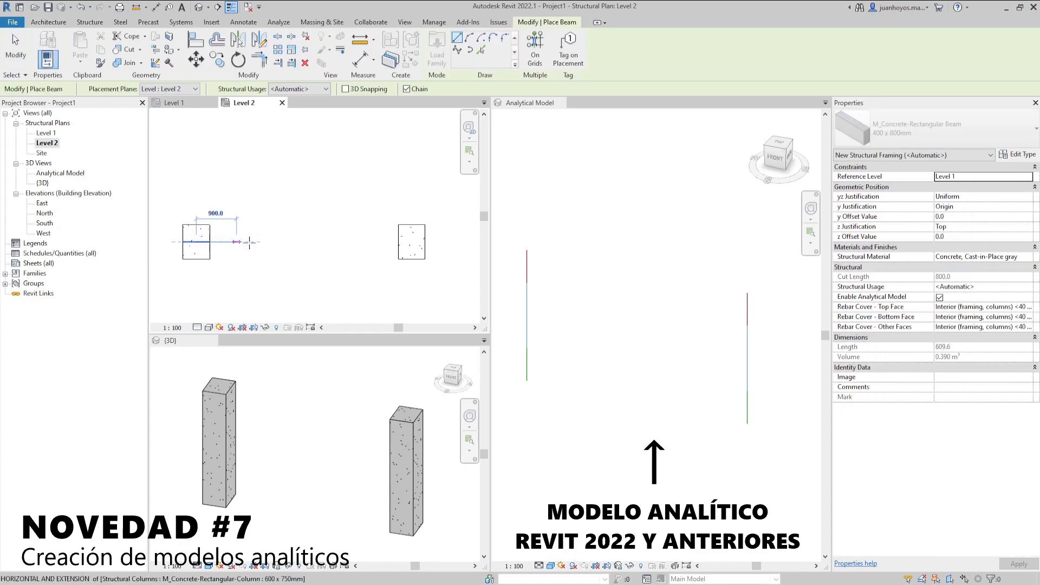
{"action": "left_click", "coordinate": [412, 241]}
{"action": "key", "text": "Escape"}
{"action": "key", "text": "Escape"}
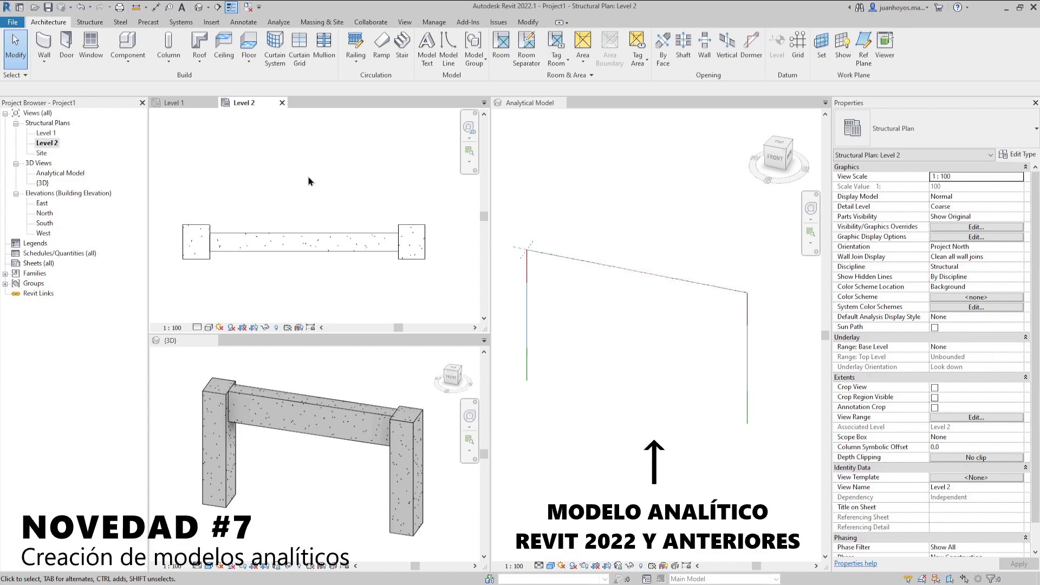
- Disable Enable Analytical Model for both columns and the beam together
{"action": "left_click_drag", "start_coordinate": [167, 206], "coordinate": [448, 282]}
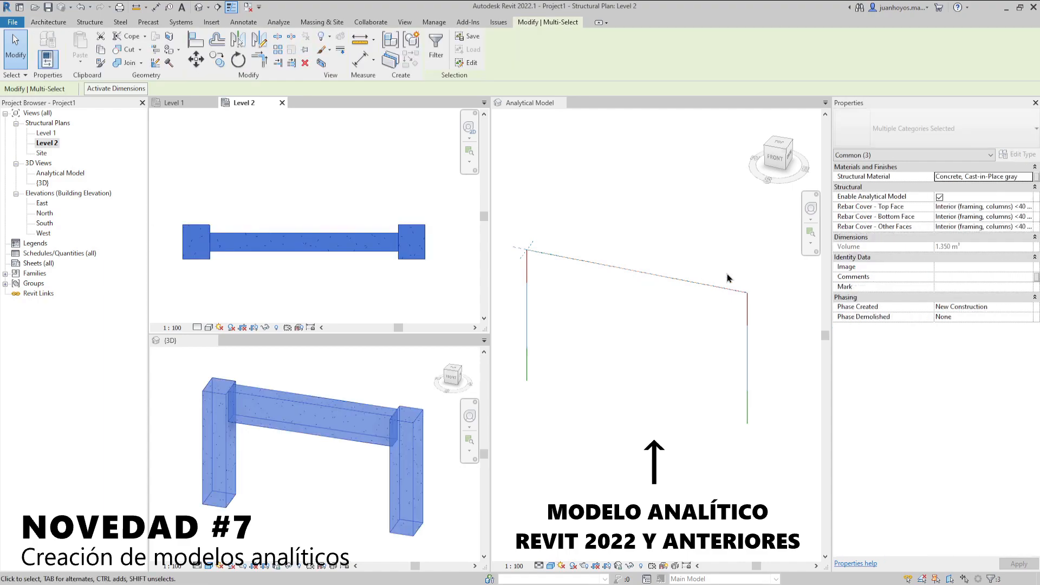
{"action": "left_click", "coordinate": [940, 197]}
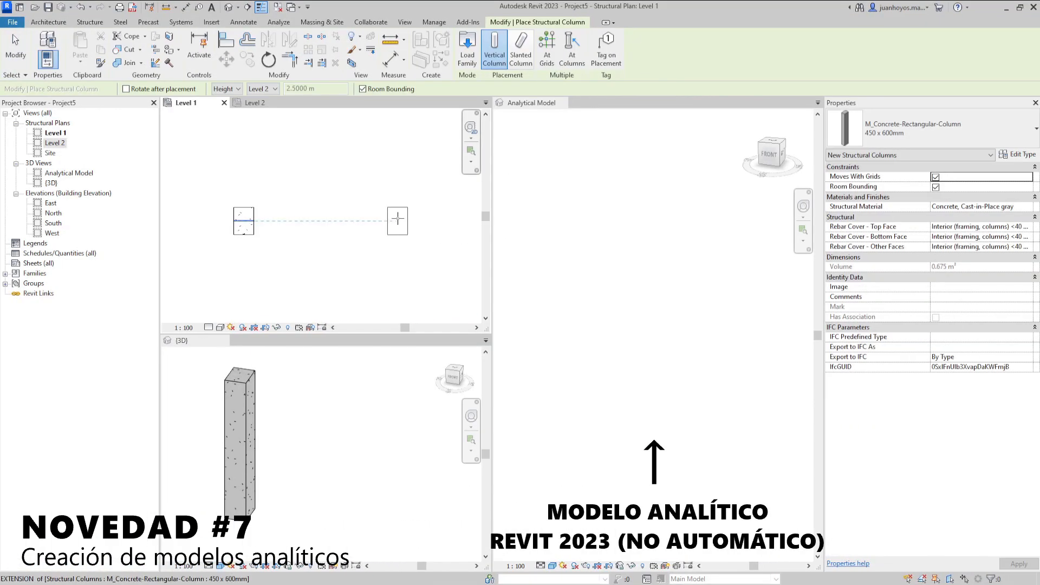
- In the Revit 2023 project, draw a 300 x 600 mm concrete beam on Level 2 between the centres of the two columns
{"action": "key", "text": "Escape"}
{"action": "left_click", "coordinate": [258, 103]}
{"action": "key", "text": "b"}
{"action": "key", "text": "m"}
{"action": "left_click", "coordinate": [231, 222]}
{"action": "left_click", "coordinate": [407, 223]}
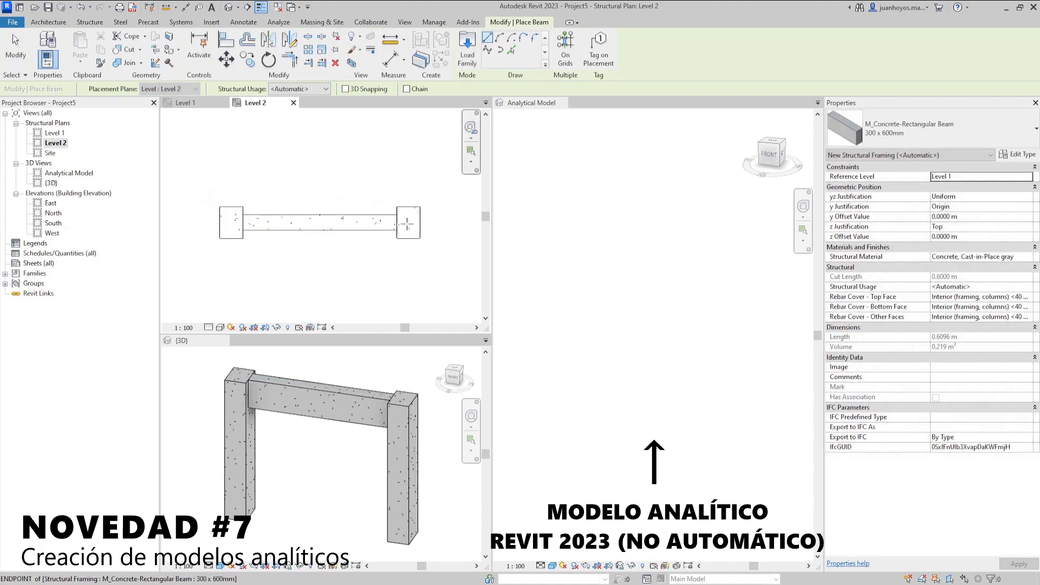
{"action": "key", "text": "Escape"}
- Run the Physical to Analytical for Buildings automation on the two columns and the beam selected in the 3D view
{"action": "left_click", "coordinate": [312, 356]}
{"action": "left_click", "coordinate": [187, 47]}
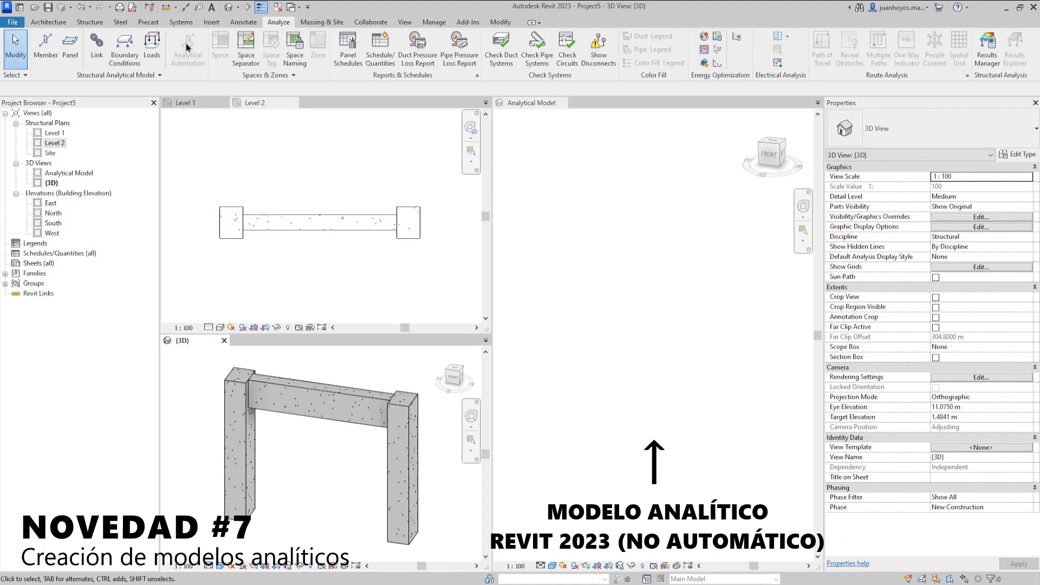
{"action": "left_click", "coordinate": [880, 152]}
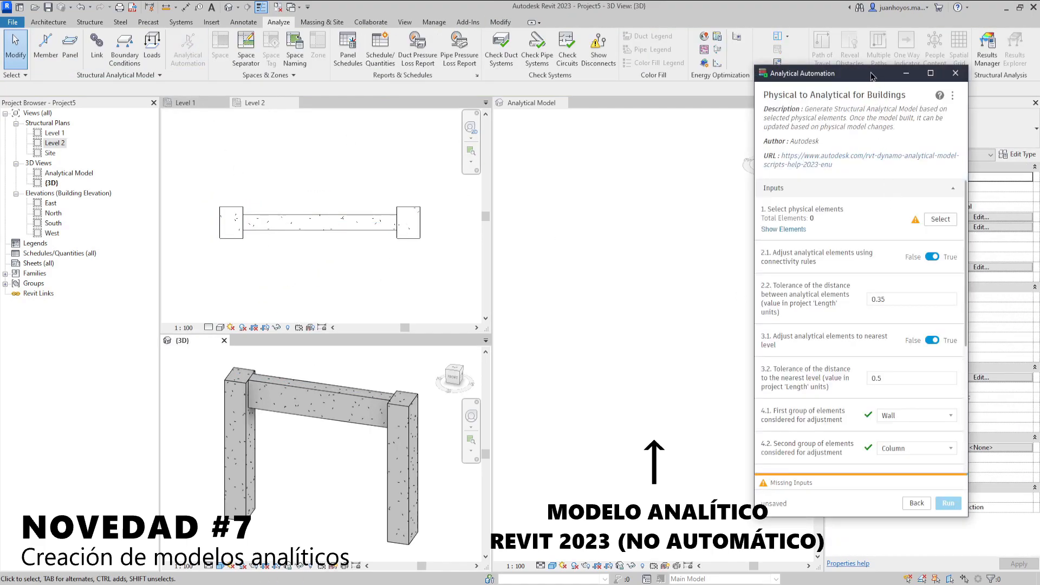
{"action": "left_click_drag", "start_coordinate": [872, 77], "coordinate": [940, 70]}
{"action": "left_click", "coordinate": [1009, 210]}
{"action": "left_click_drag", "start_coordinate": [424, 555], "coordinate": [205, 362]}
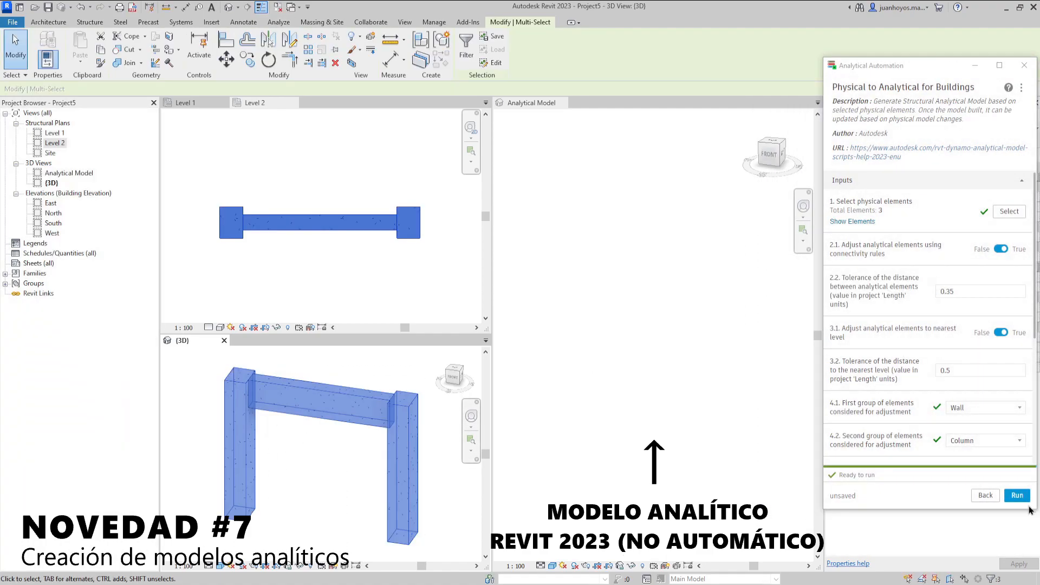
{"action": "left_click", "coordinate": [1018, 497]}
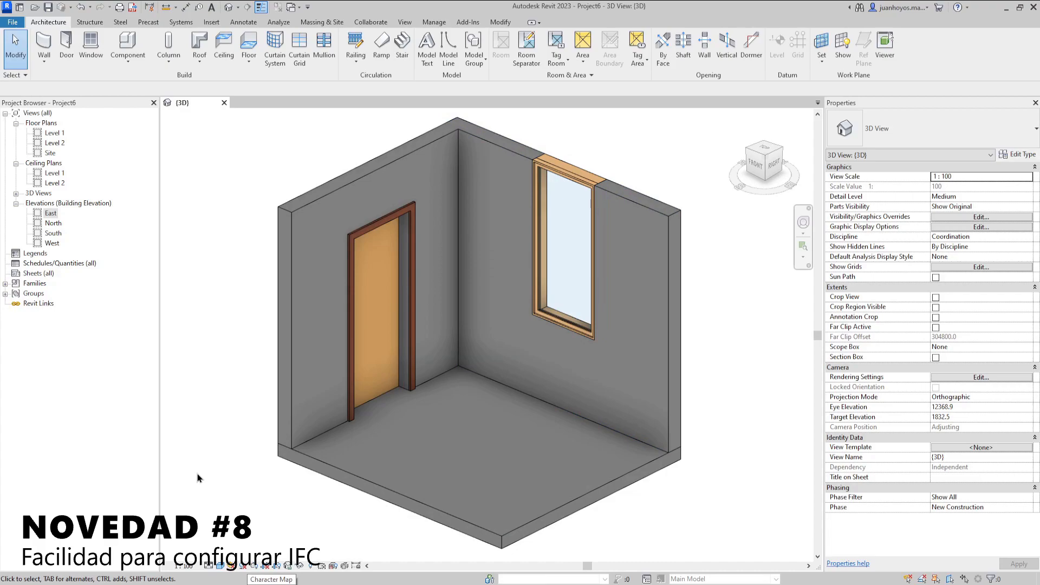
- Examine the IFC parameters of the door, the window and the floor in the room's 3D view
{"action": "left_click", "coordinate": [384, 341]}
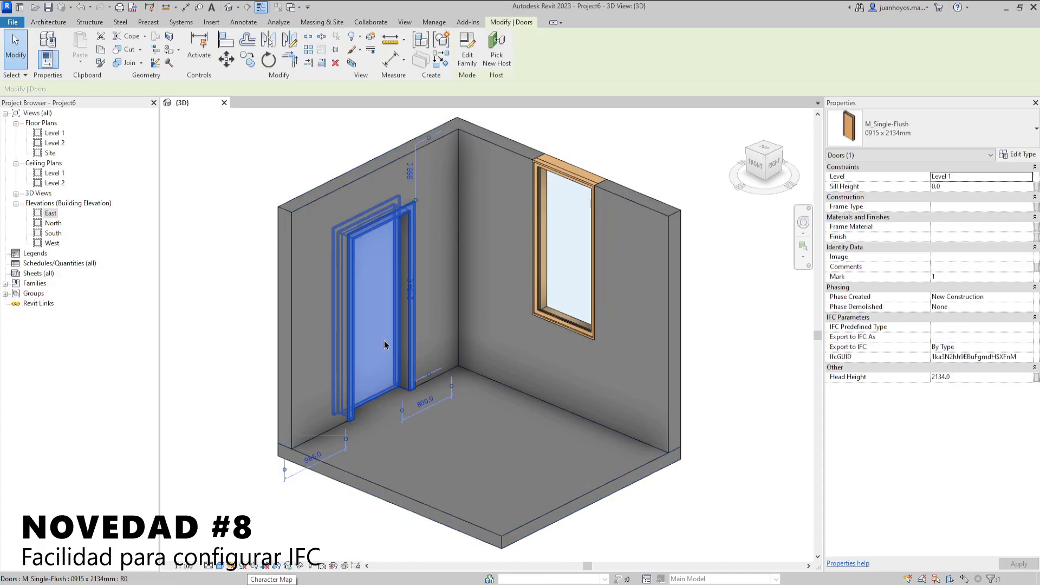
{"action": "left_click", "coordinate": [571, 271]}
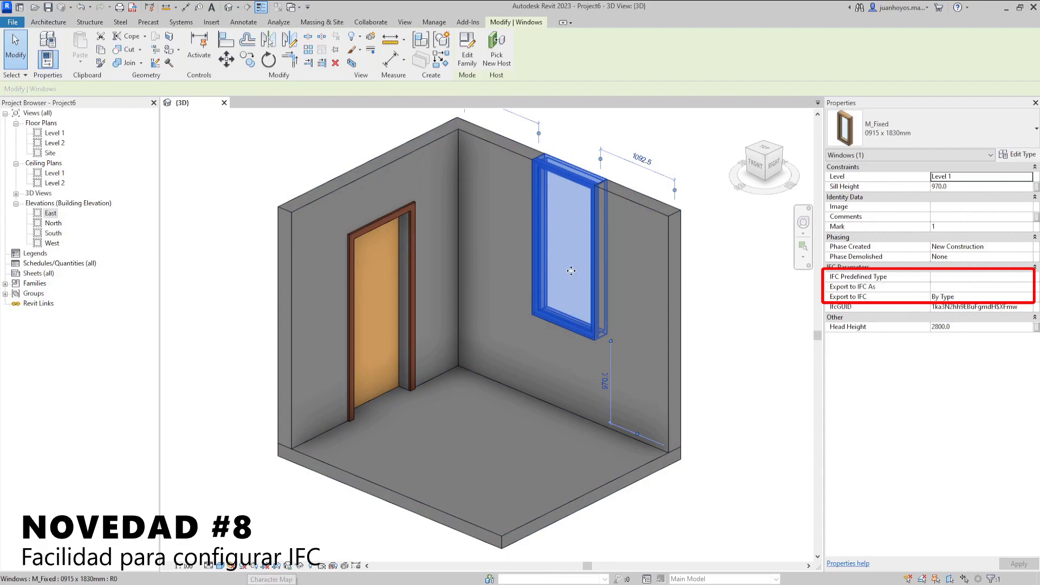
{"action": "left_click", "coordinate": [471, 445]}
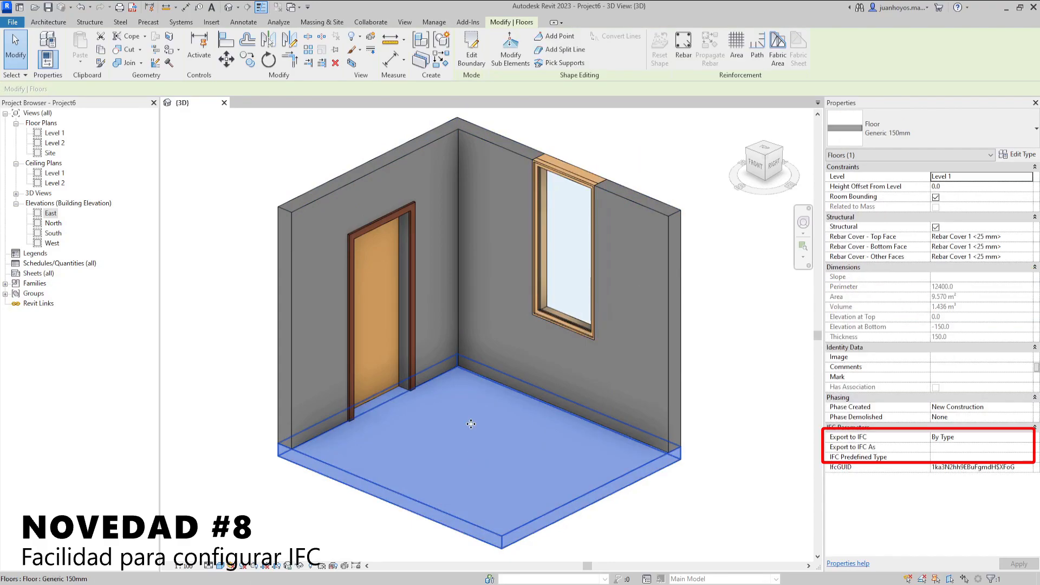
- Assign the IFC4 entity IfcWall with predefined type STANDARD to the wall that hosts the window
{"action": "left_click", "coordinate": [549, 327]}
{"action": "left_click", "coordinate": [1008, 477]}
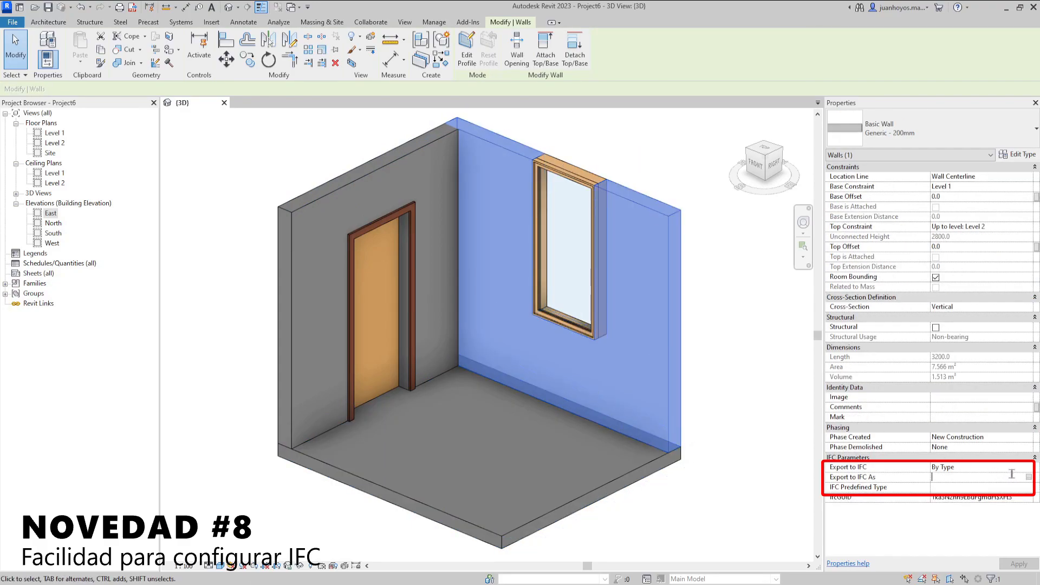
{"action": "left_click", "coordinate": [1028, 478]}
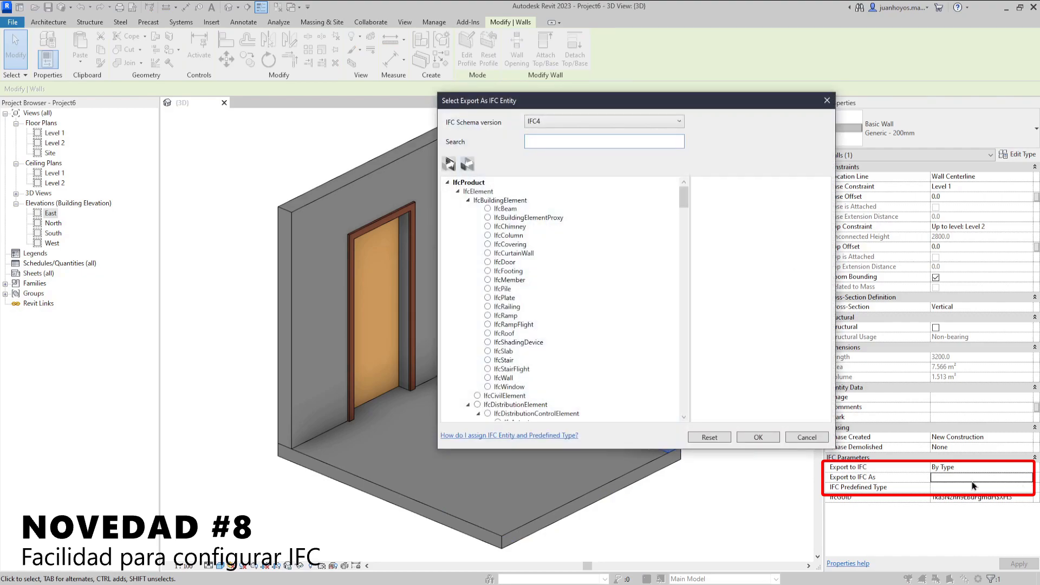
{"action": "left_click", "coordinate": [488, 378]}
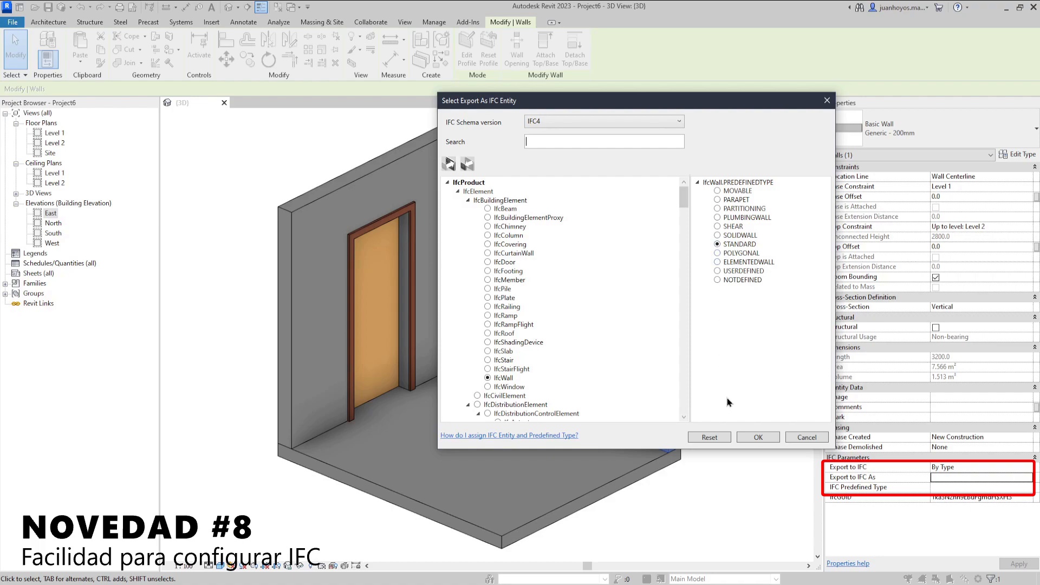
{"action": "left_click", "coordinate": [747, 437]}
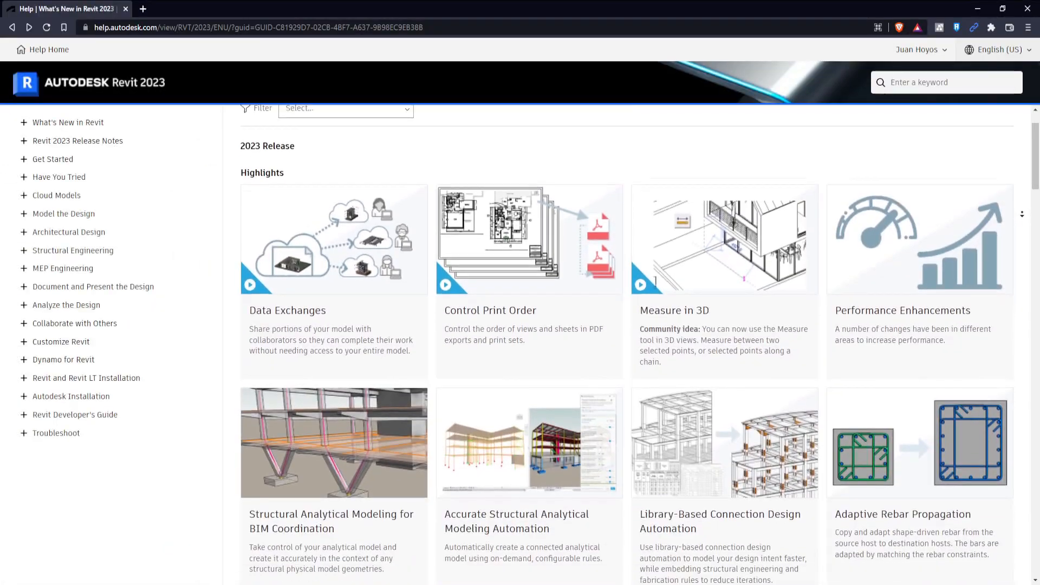
- Switch to the Autodesk Help page in the browser and look through the feature list of the Revit 2023 release
{"action": "scroll", "coordinate": [639, 331], "scroll_direction": "down", "scroll_amount": 5}
{"action": "scroll", "coordinate": [639, 330], "scroll_direction": "down", "scroll_amount": 5}
{"action": "scroll", "coordinate": [639, 331], "scroll_direction": "down", "scroll_amount": 5}
{"action": "scroll", "coordinate": [639, 331], "scroll_direction": "down", "scroll_amount": 5}
{"action": "scroll", "coordinate": [639, 330], "scroll_direction": "down", "scroll_amount": 5}
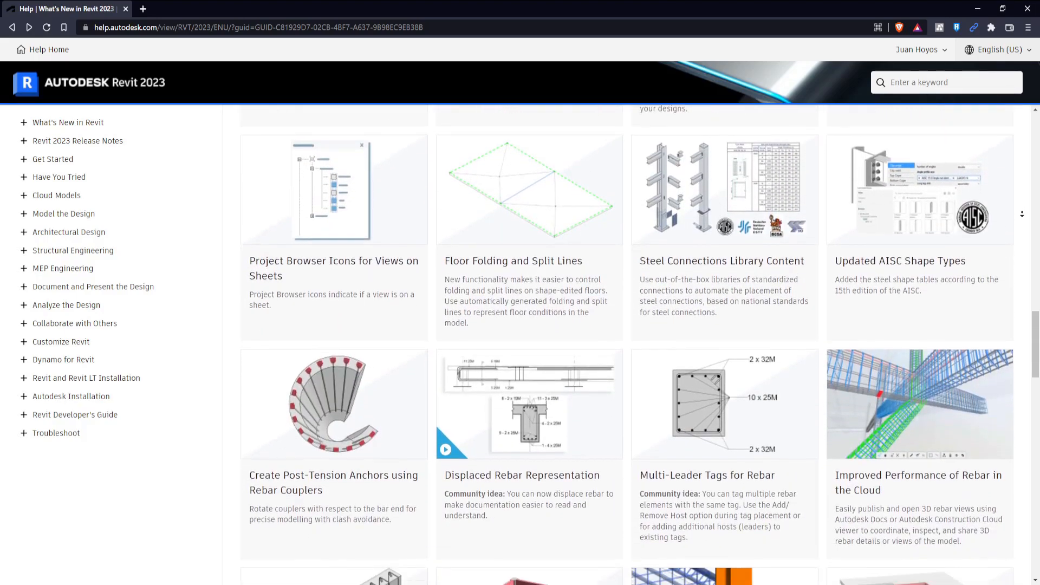
{"action": "scroll", "coordinate": [639, 330], "scroll_direction": "down", "scroll_amount": 5}
{"action": "scroll", "coordinate": [639, 330], "scroll_direction": "down", "scroll_amount": 5}
{"action": "scroll", "coordinate": [1022, 213], "scroll_direction": "down", "scroll_amount": 4}
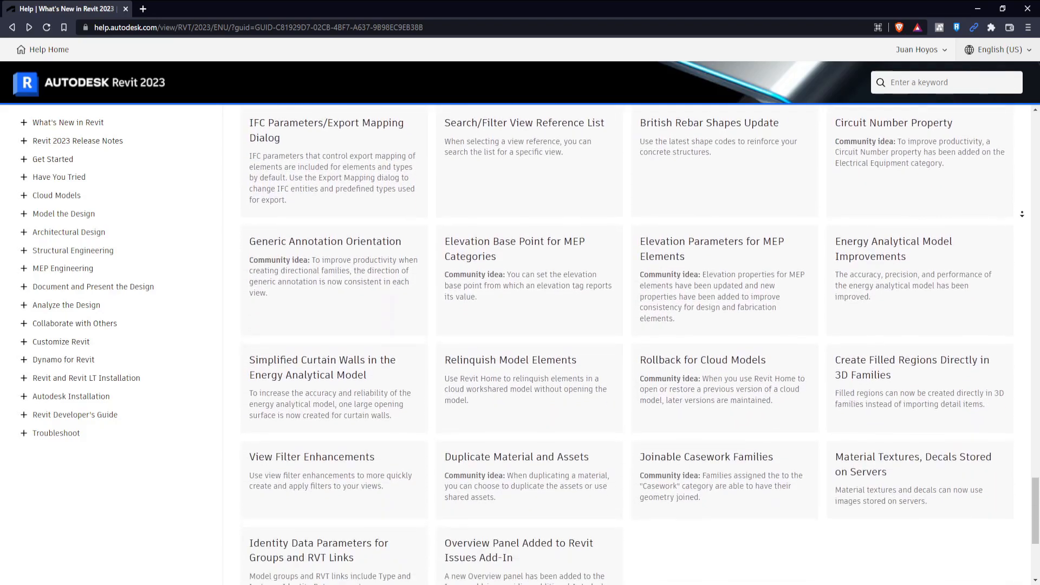
{"action": "scroll", "coordinate": [1022, 214], "scroll_direction": "down", "scroll_amount": 1}
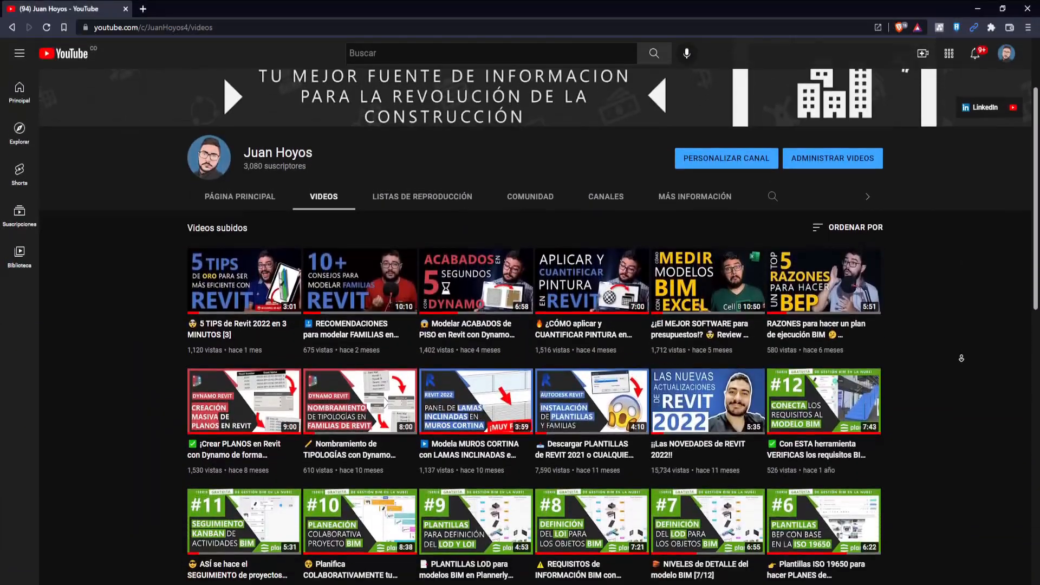